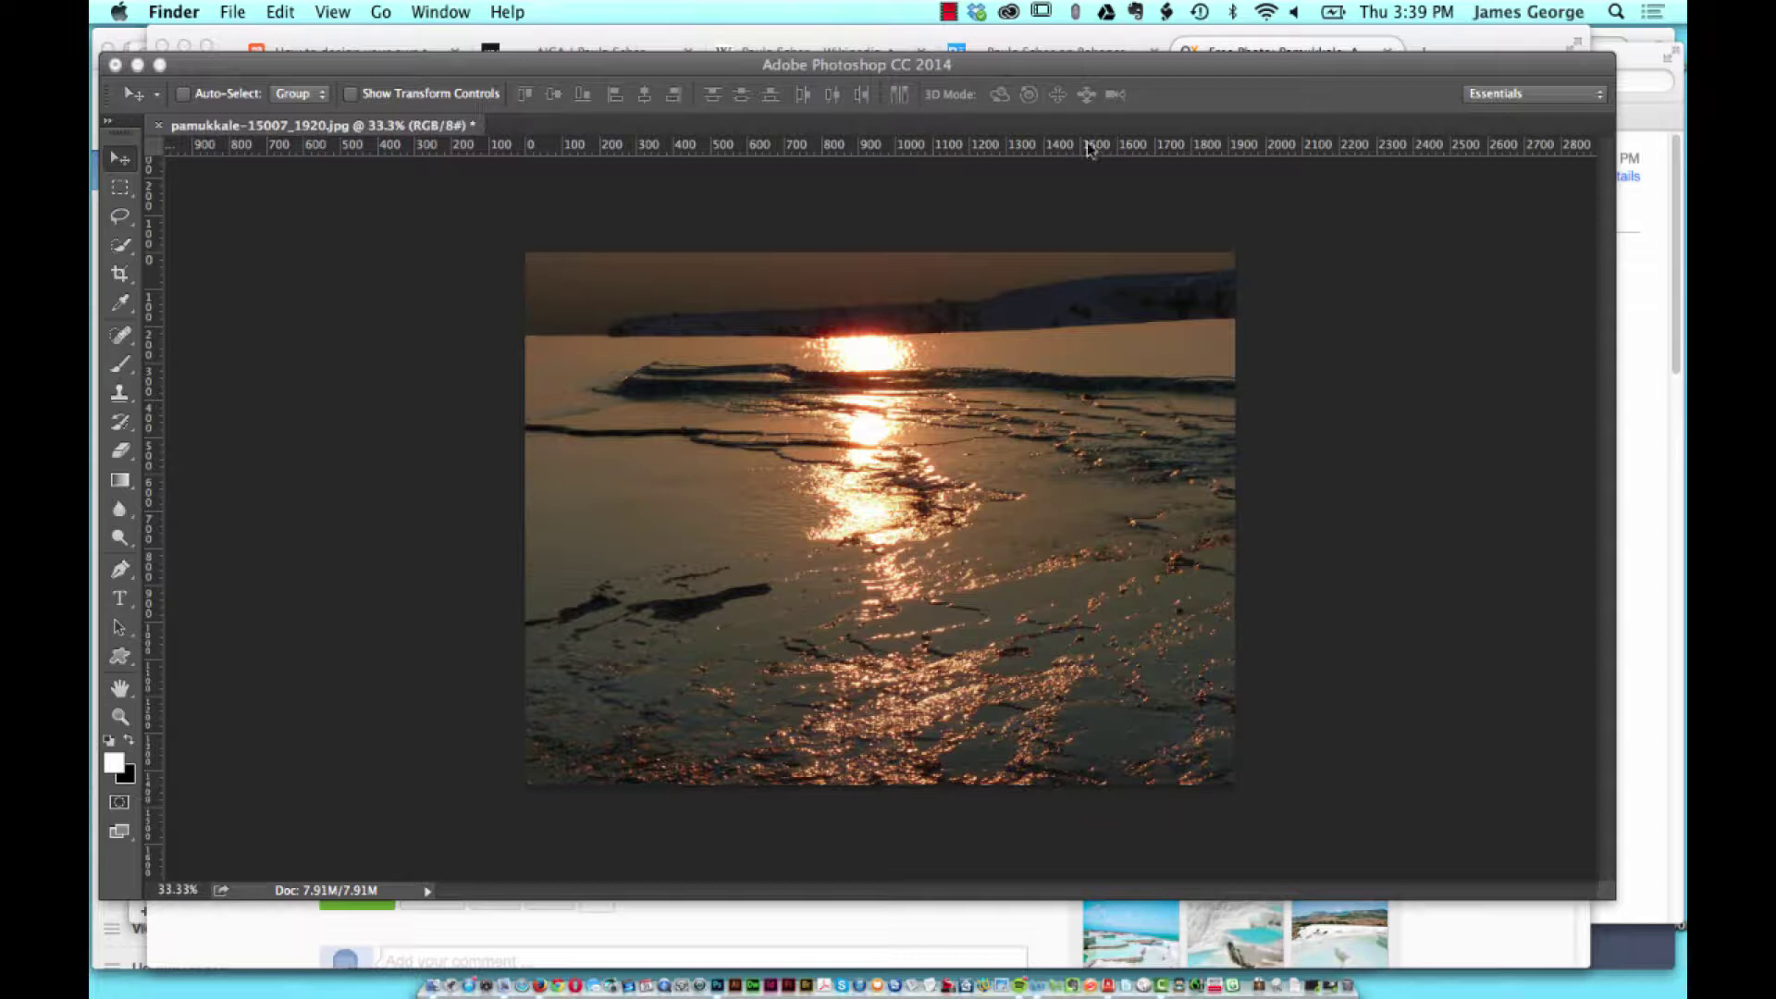
Bring the Photoshop window with the pamukkale sunset water photo to the front.
click(1104, 70)
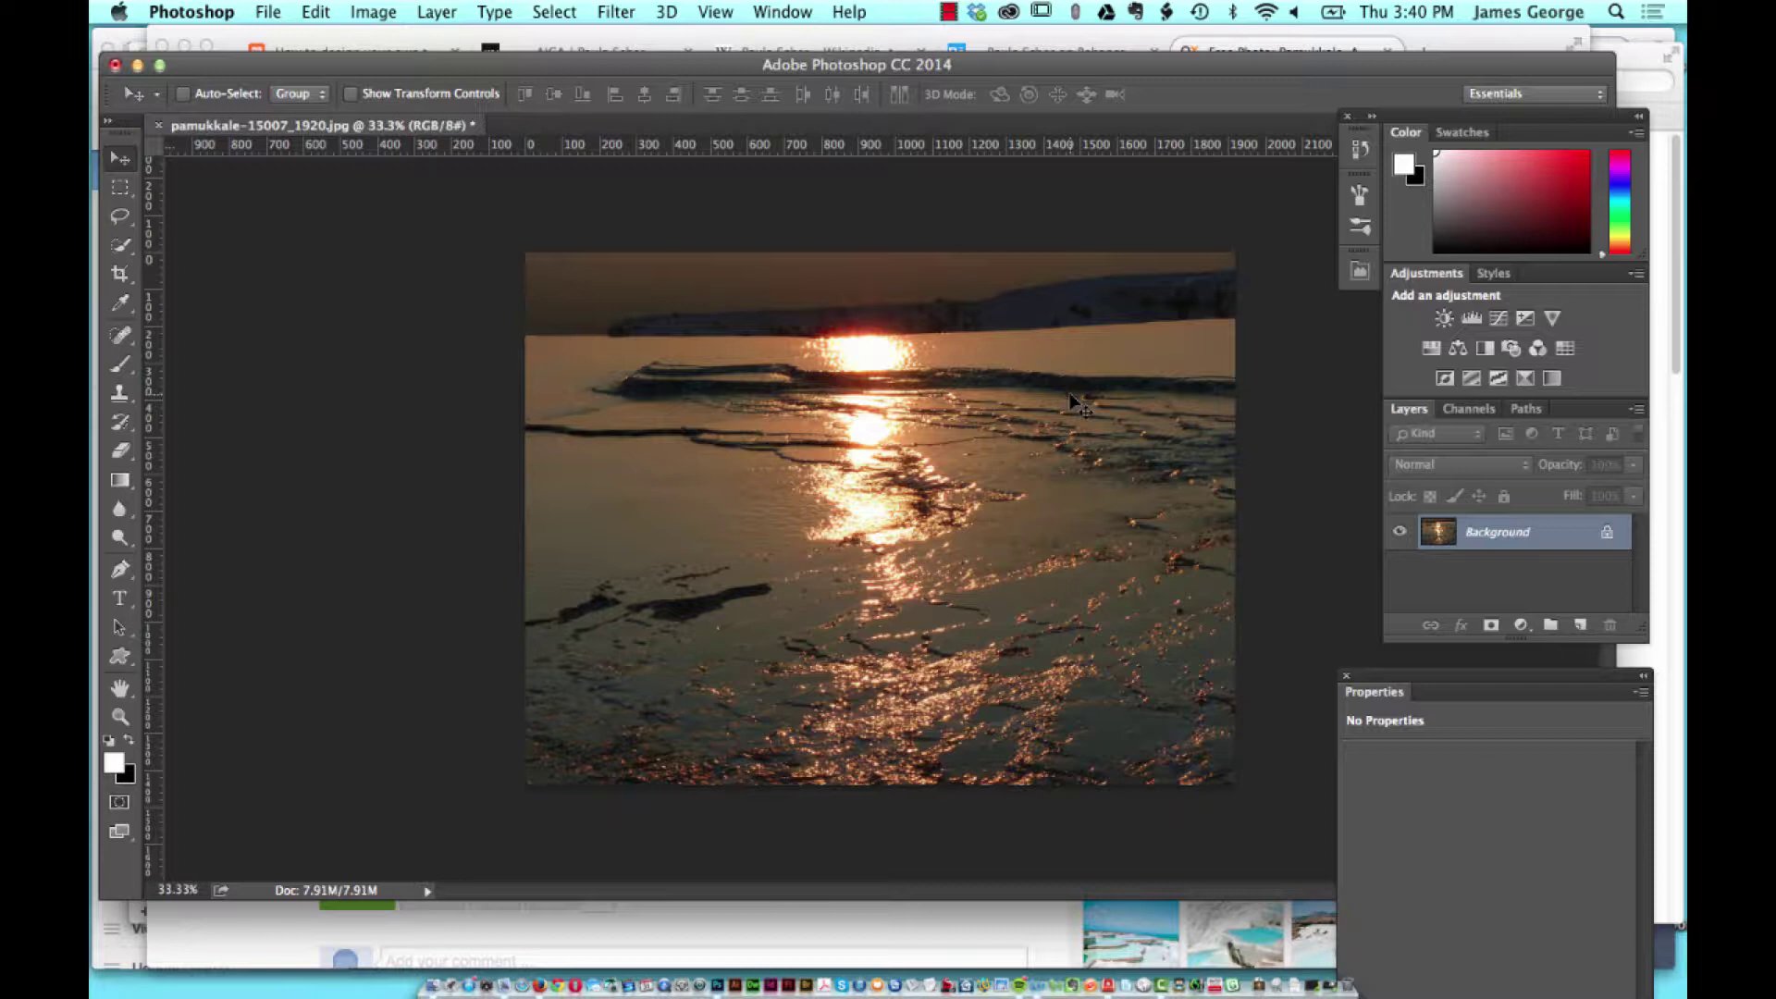
Add a blank Layer 1 above the Background and load the 1300 px smoke brush.
click(1580, 626)
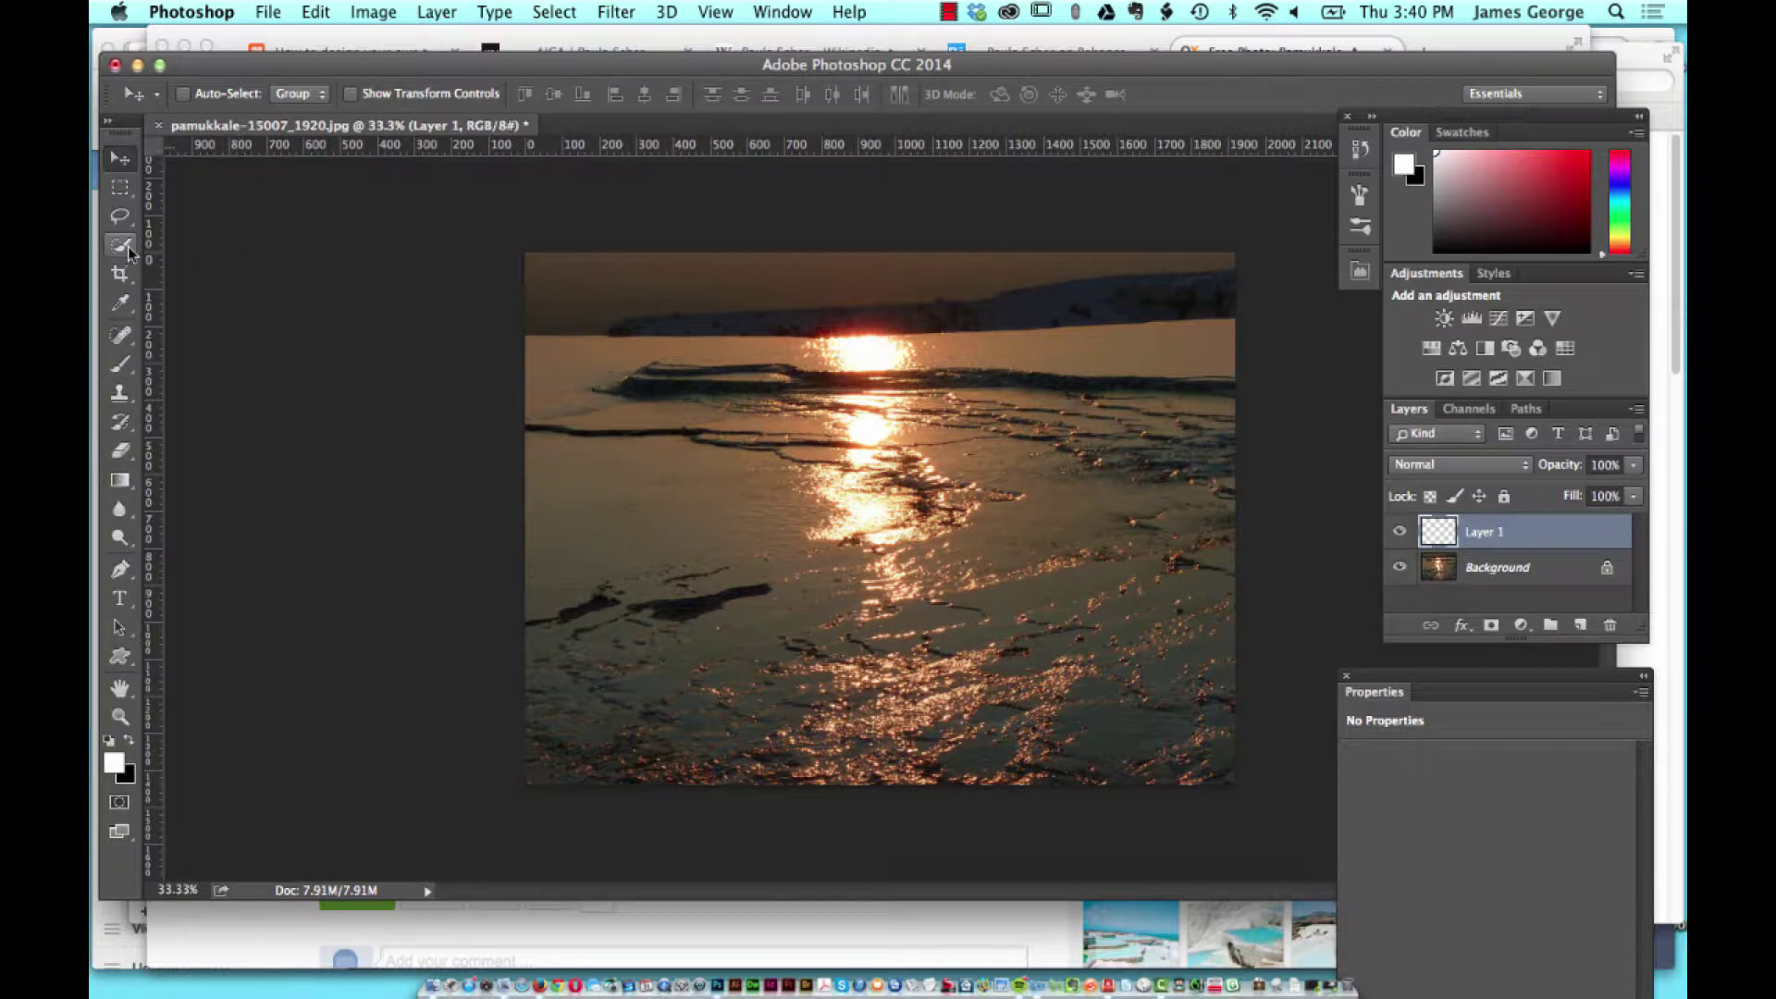
click(120, 364)
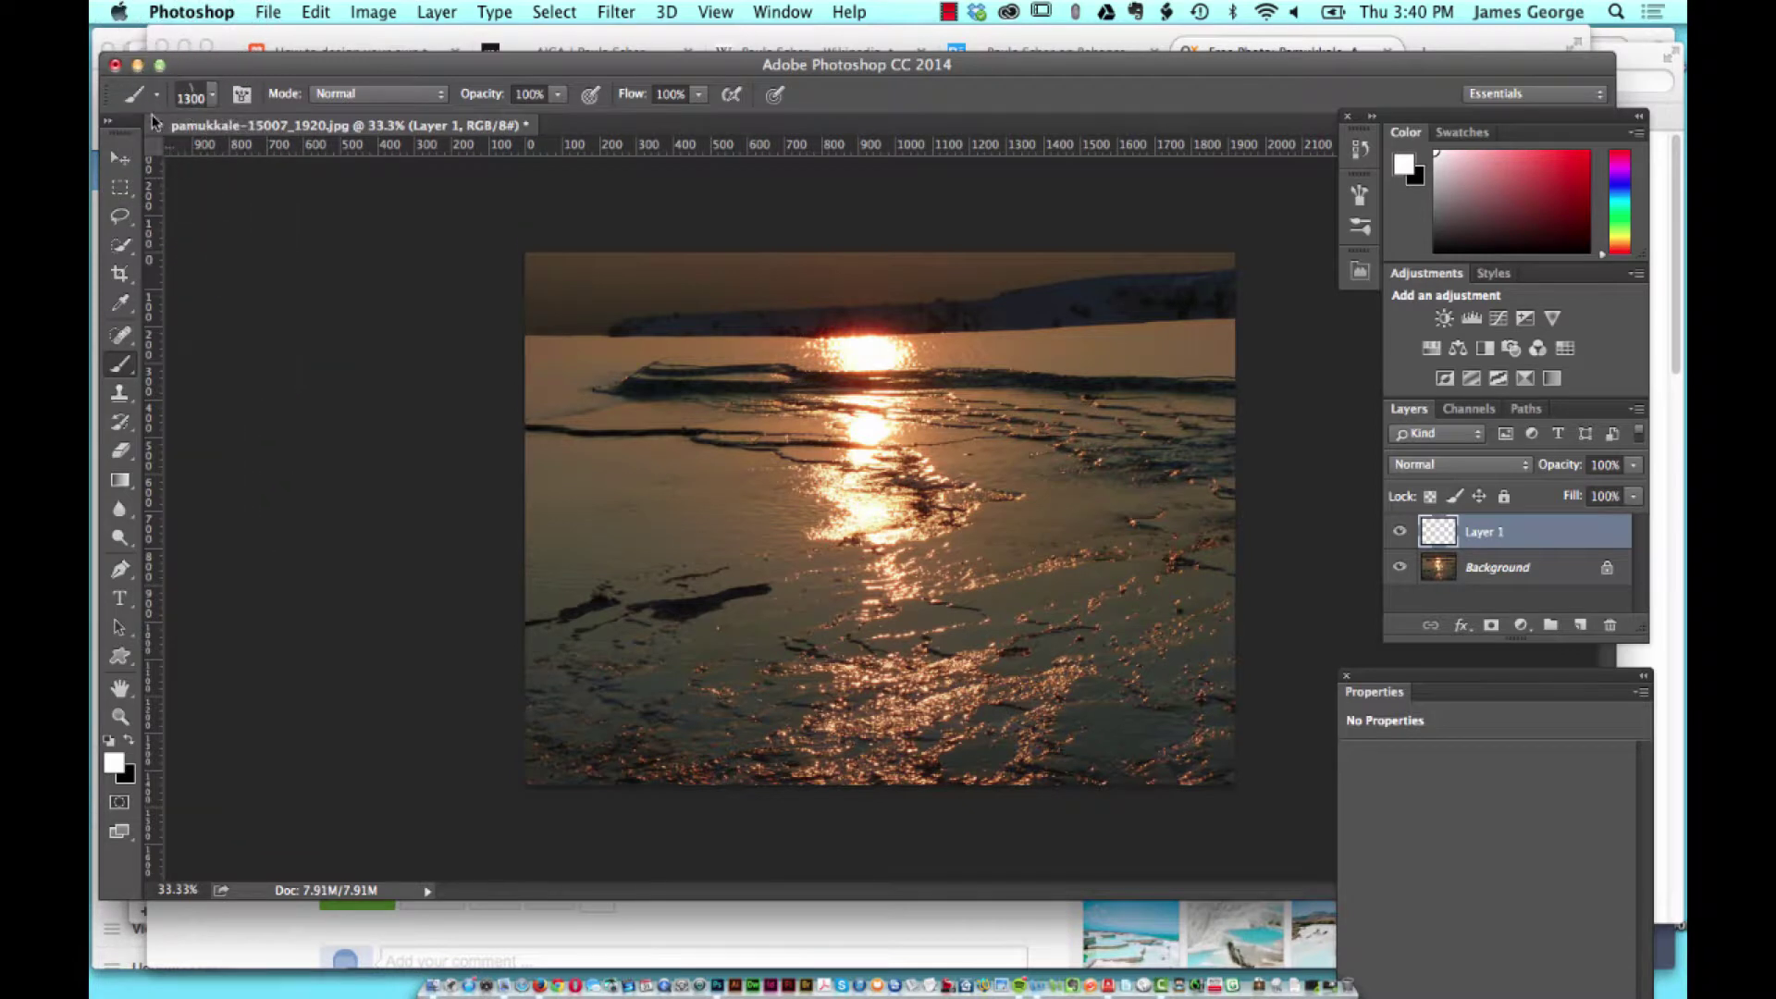
click(210, 98)
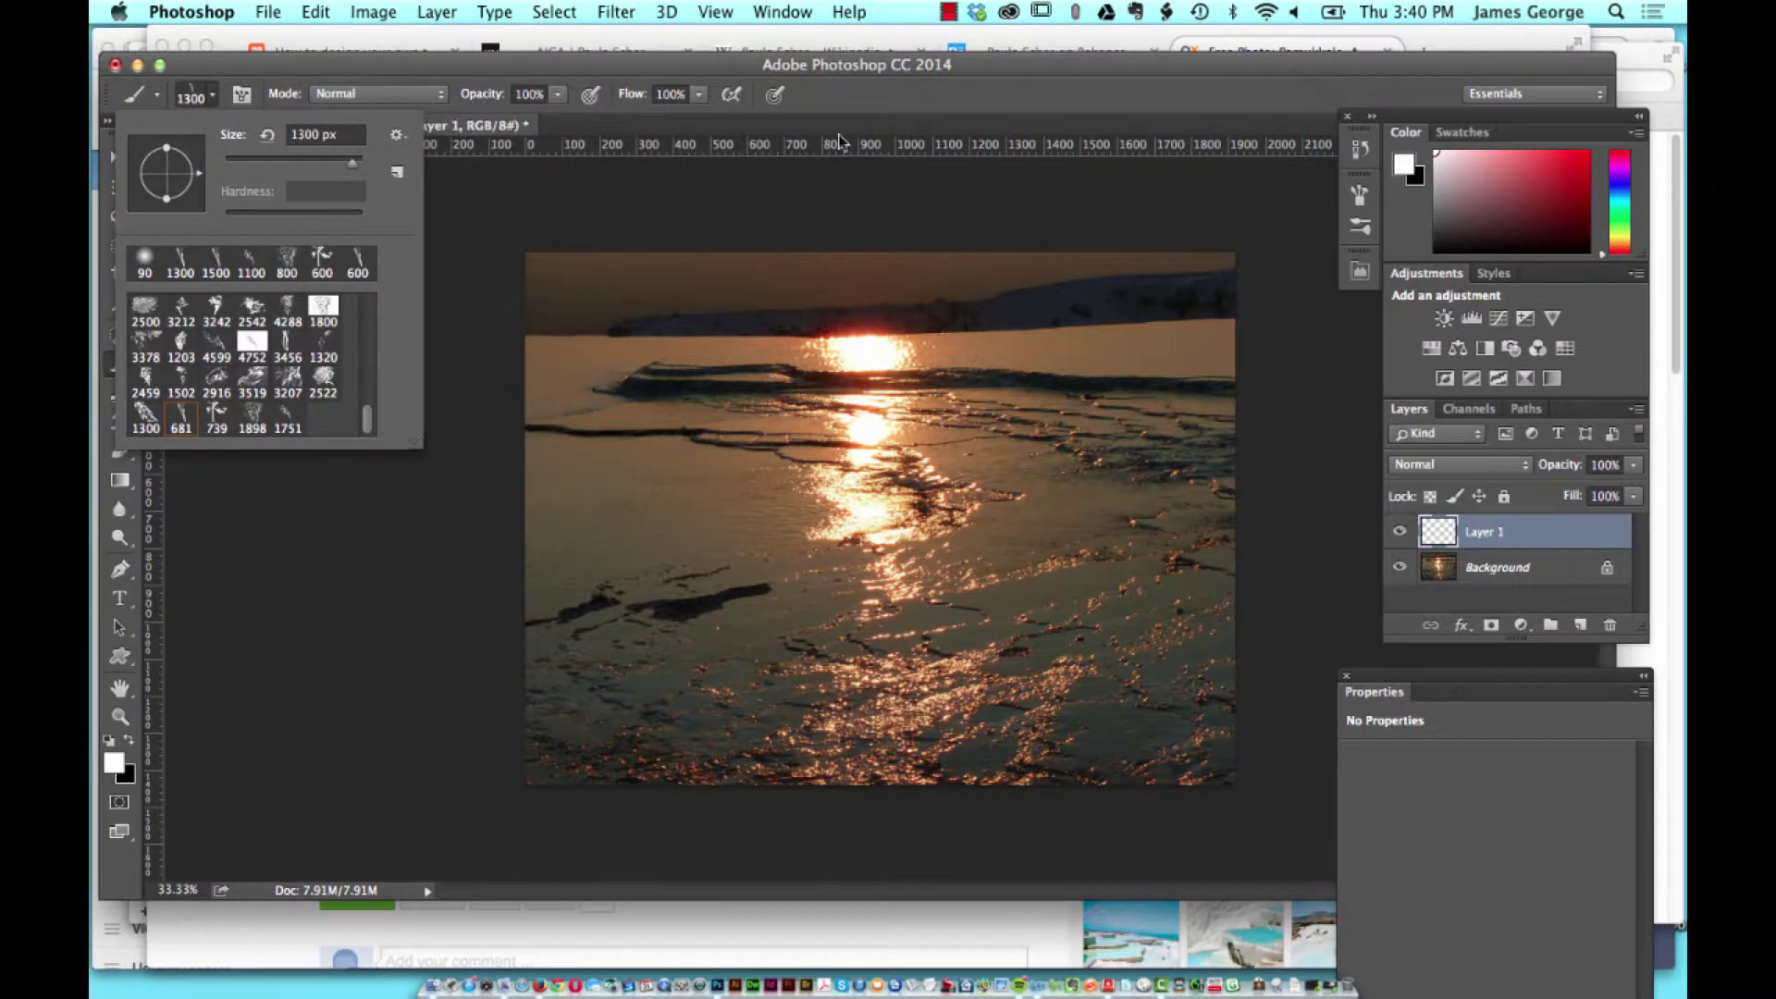
click(883, 100)
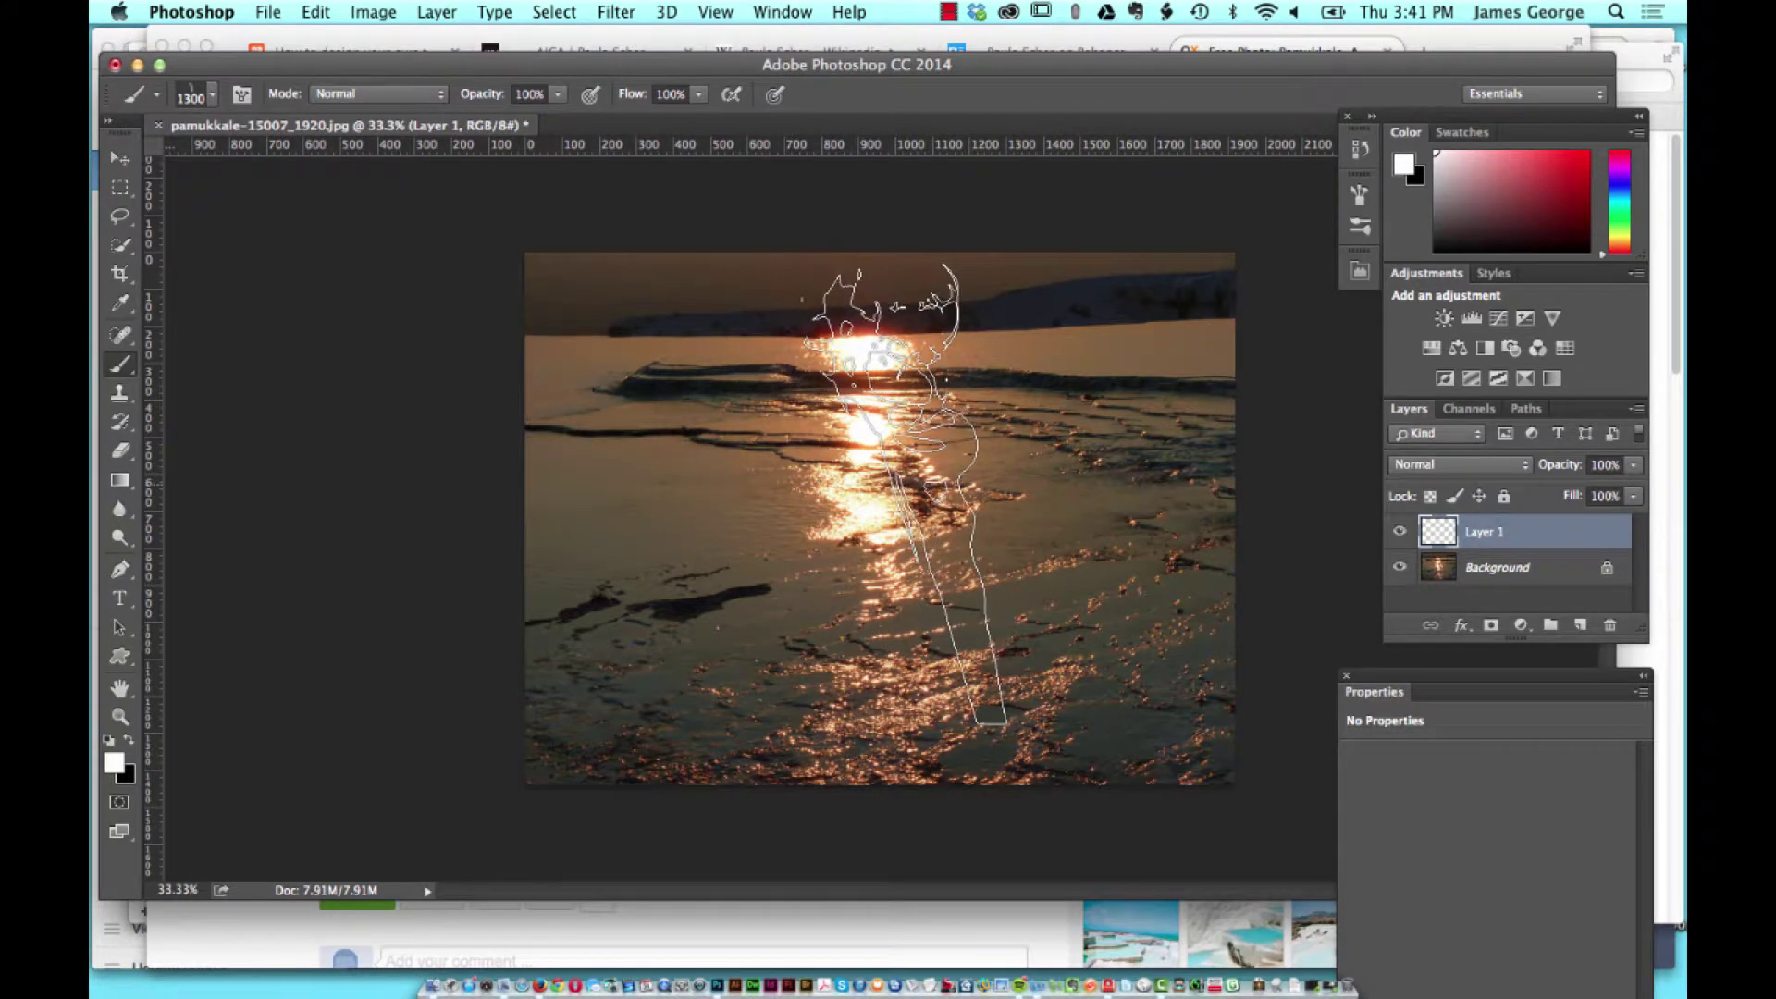
Stamp a single white smoke wisp on Layer 1, rising from the water beside the sun.
click(899, 501)
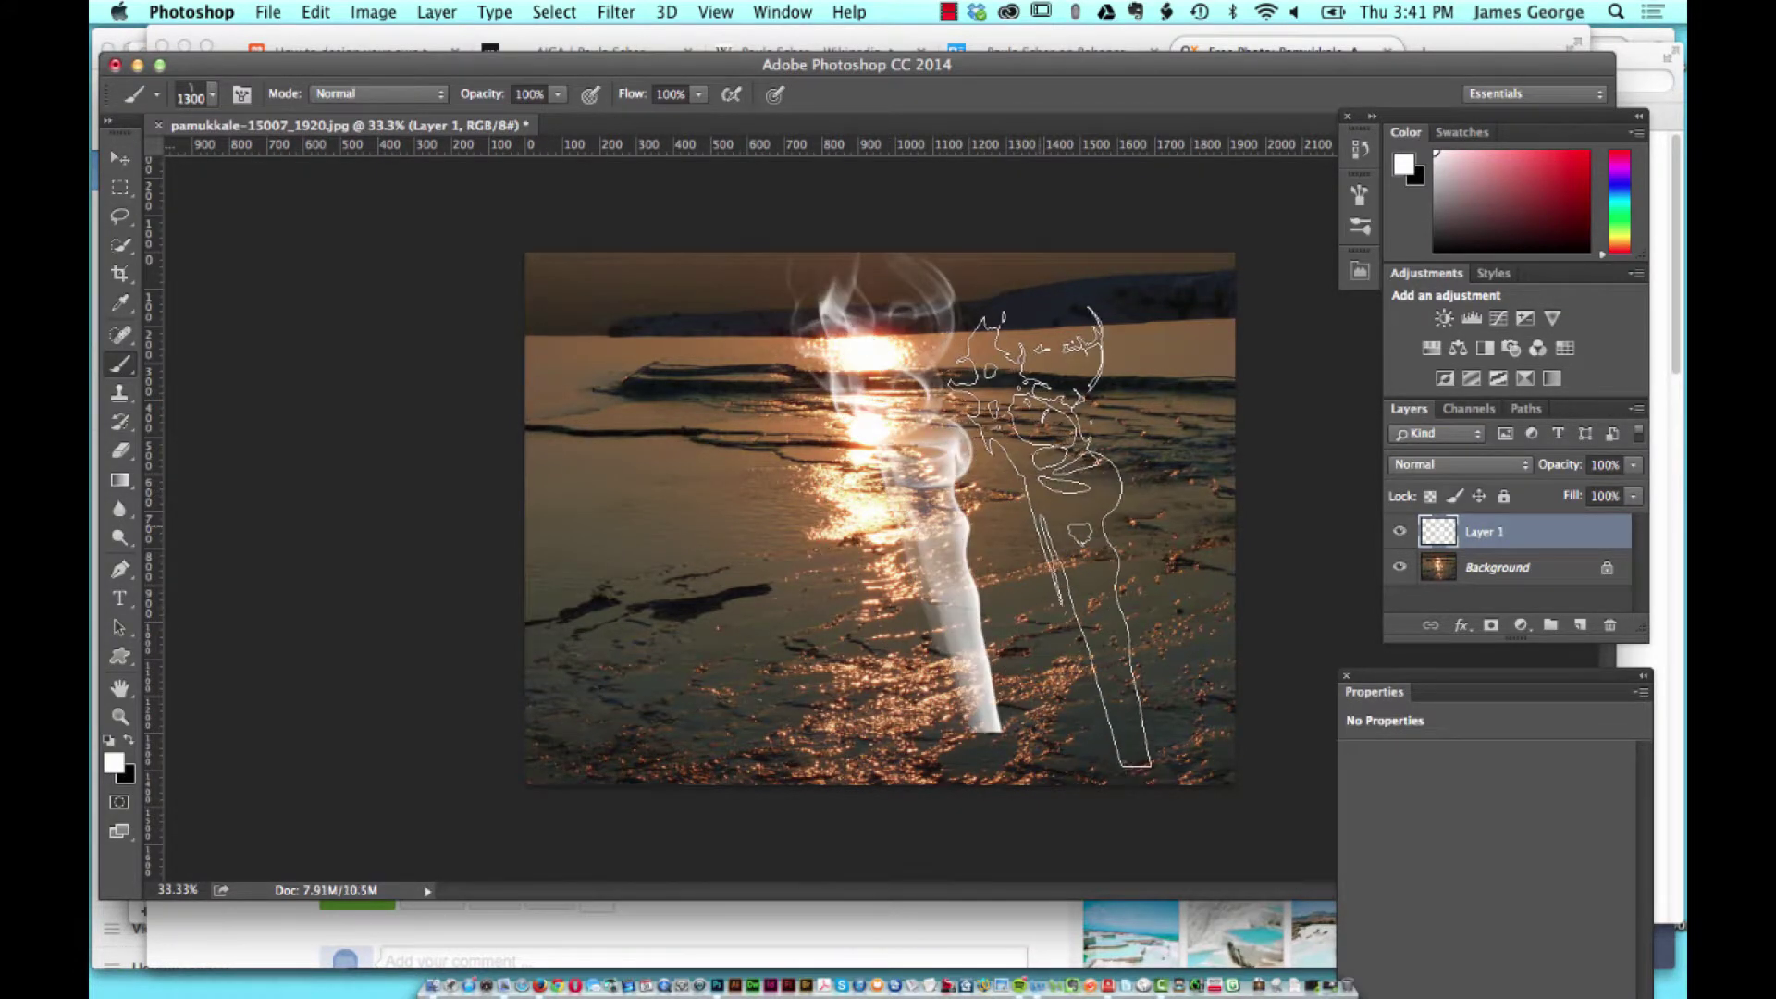
key(super+z)
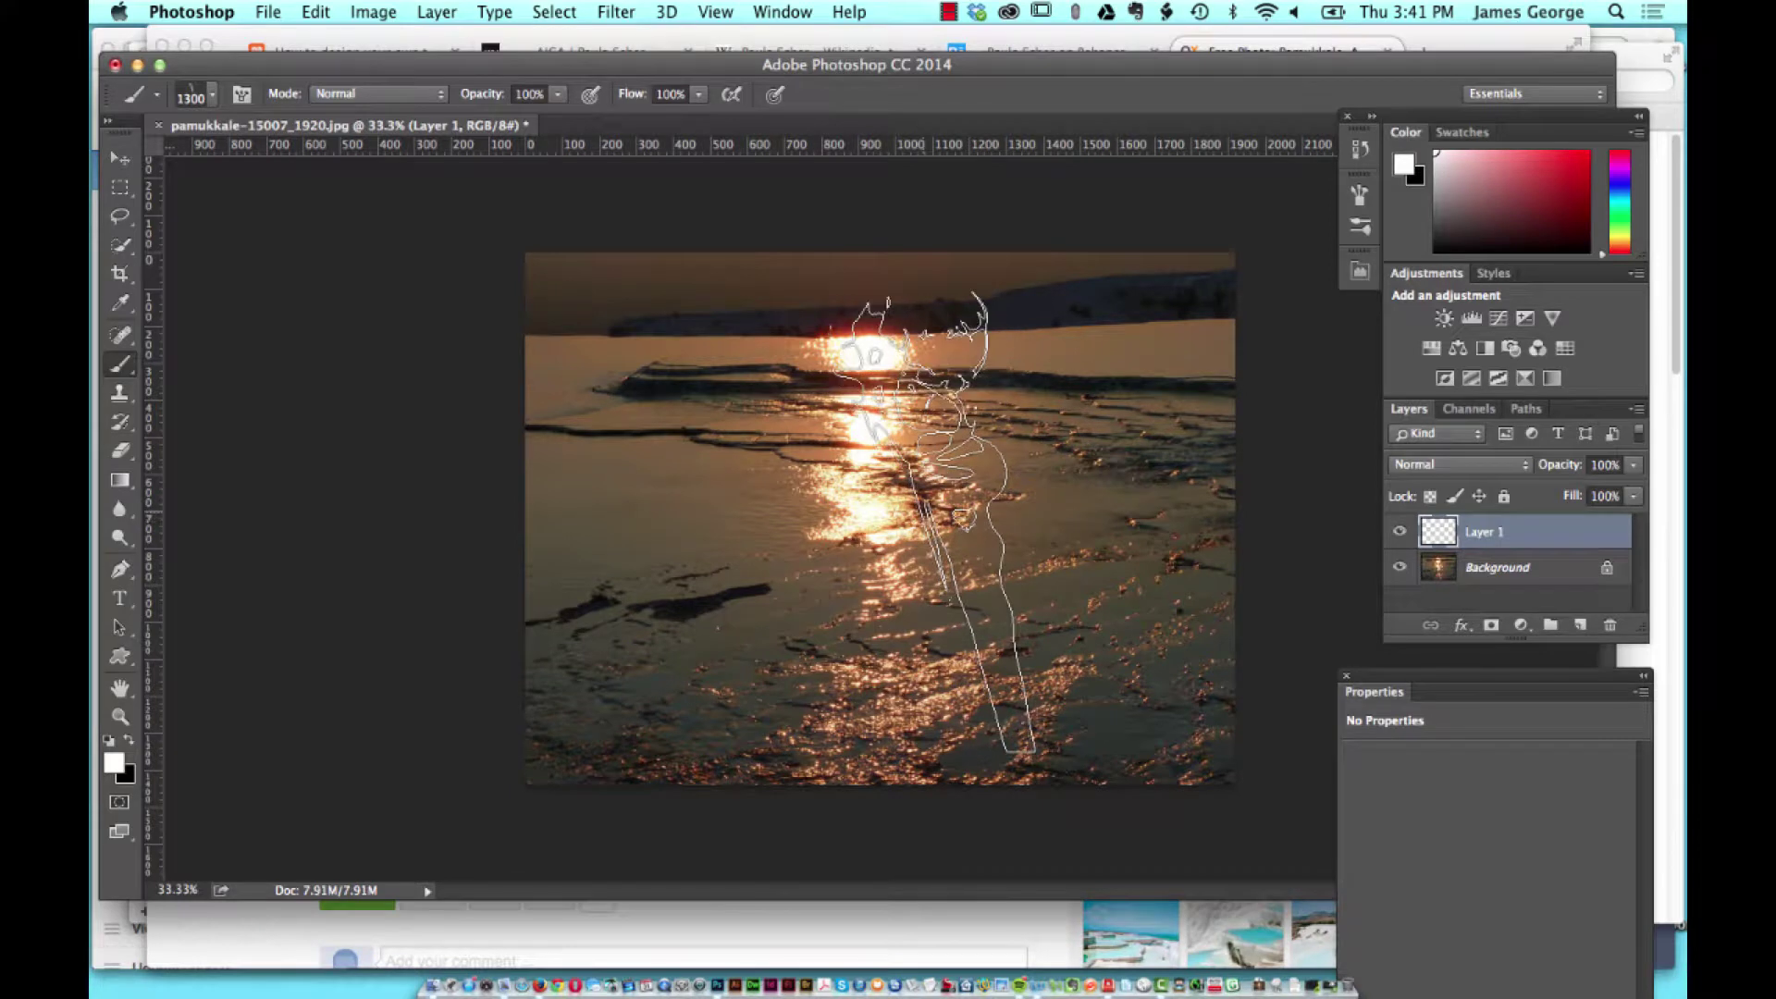
click(930, 529)
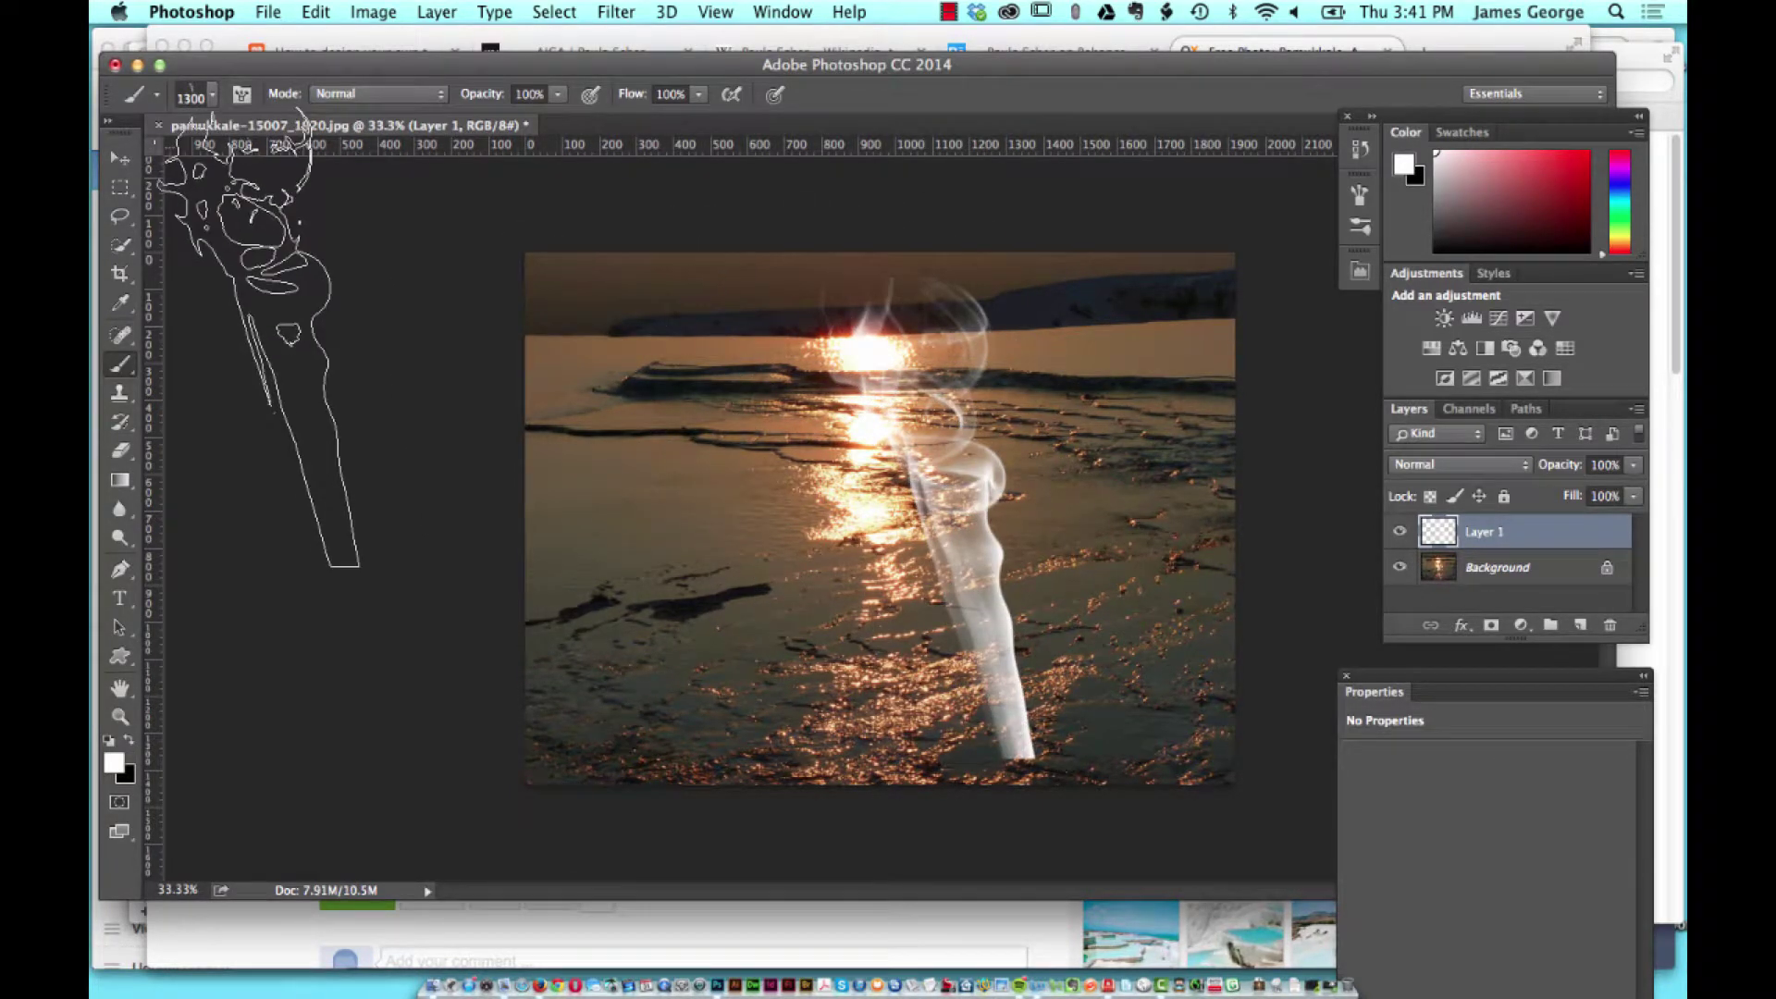
key(e)
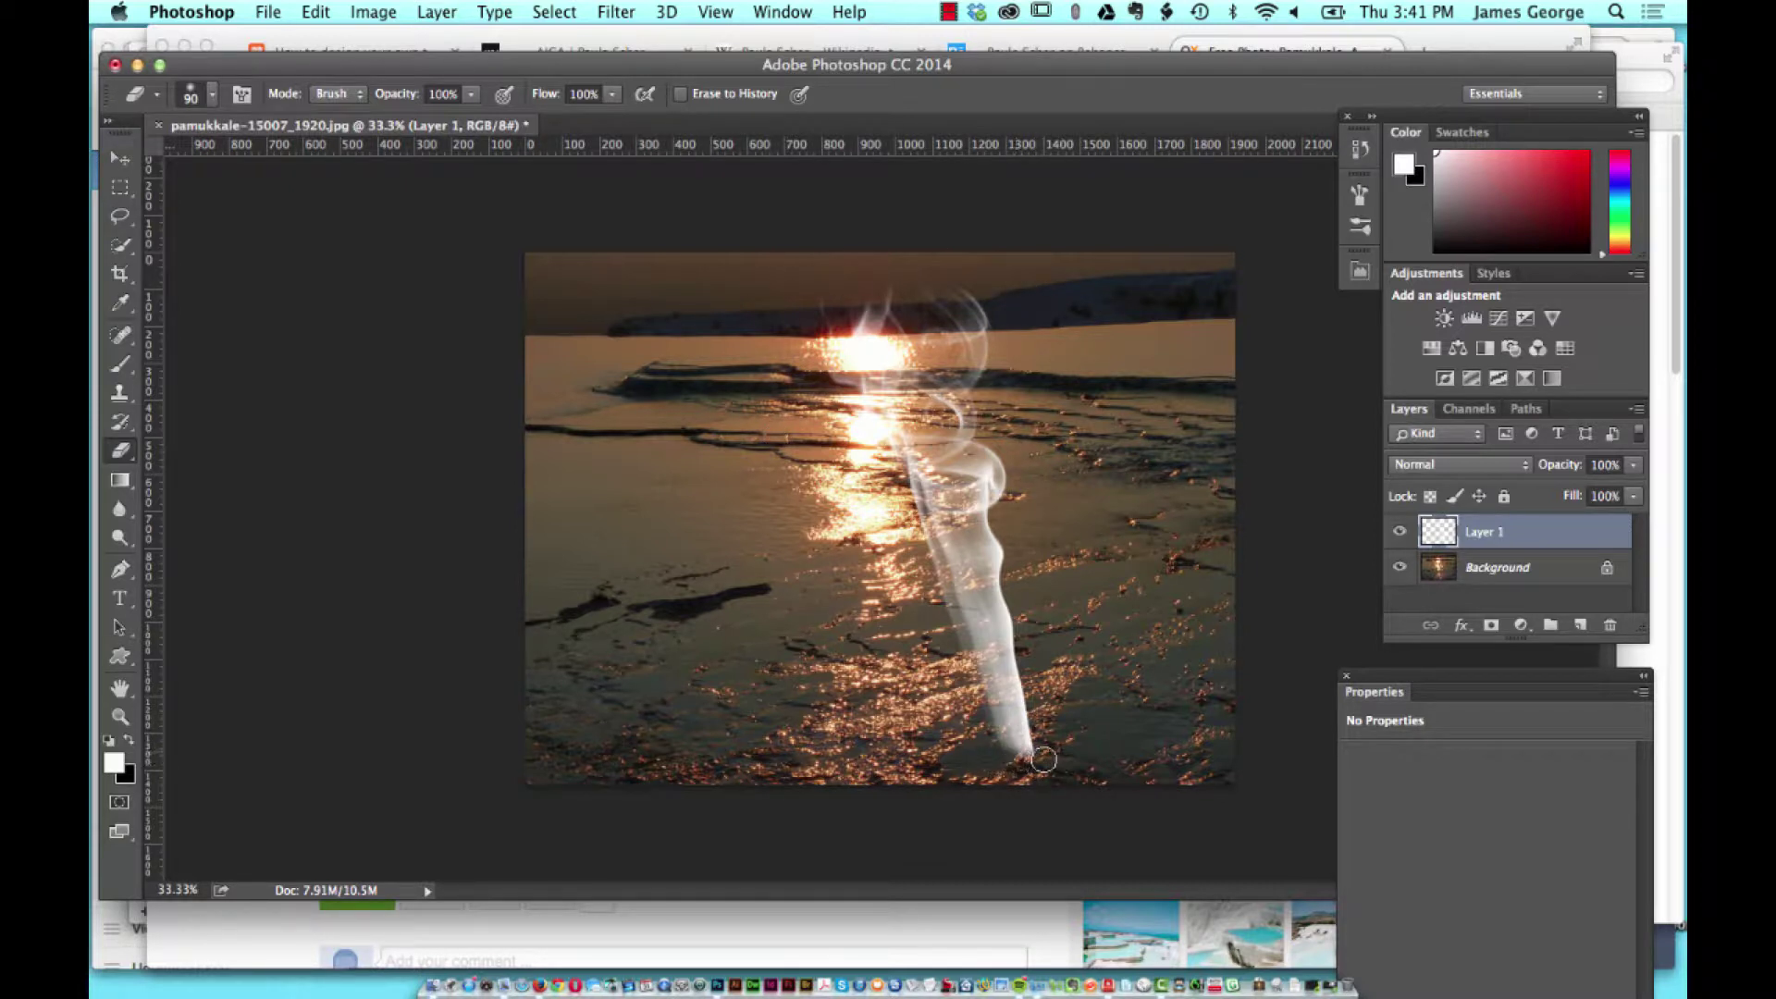
Erase the smoke wisp's bottom tip and put Layer 1 into free transform.
mouse_move(1043, 760)
mouse_down()
mouse_move(1042, 740)
mouse_move(1042, 769)
mouse_up()
click(212, 93)
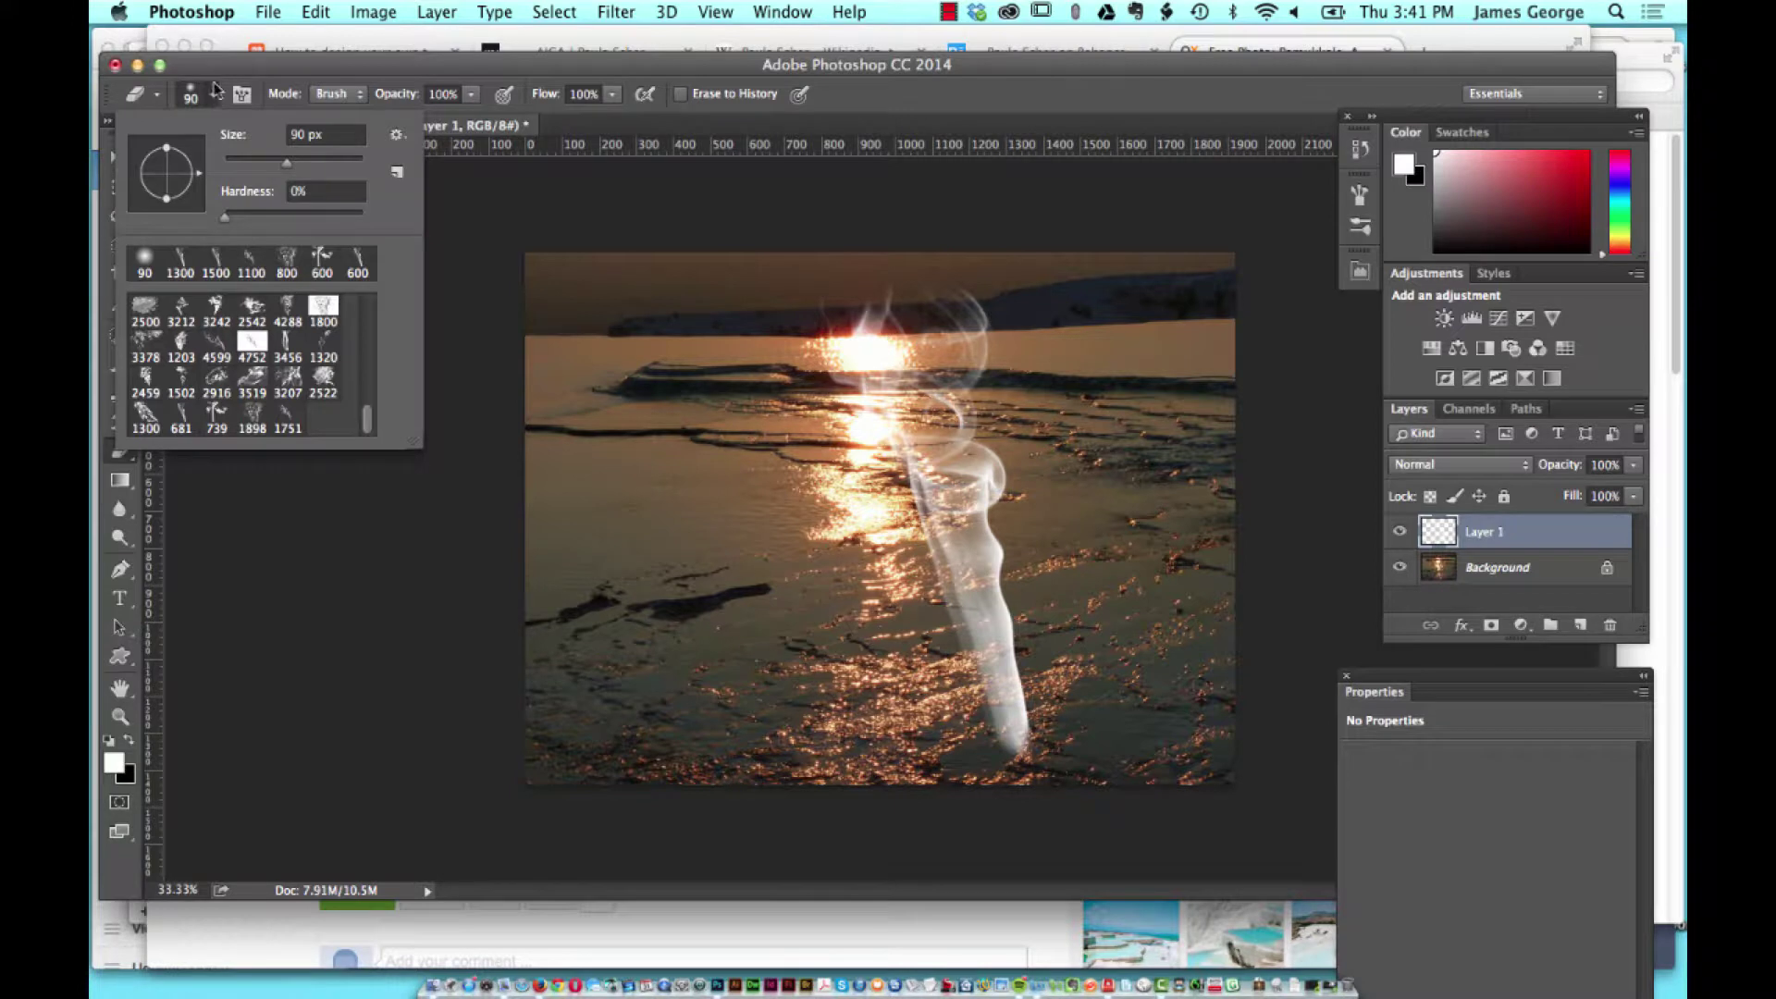
click(237, 74)
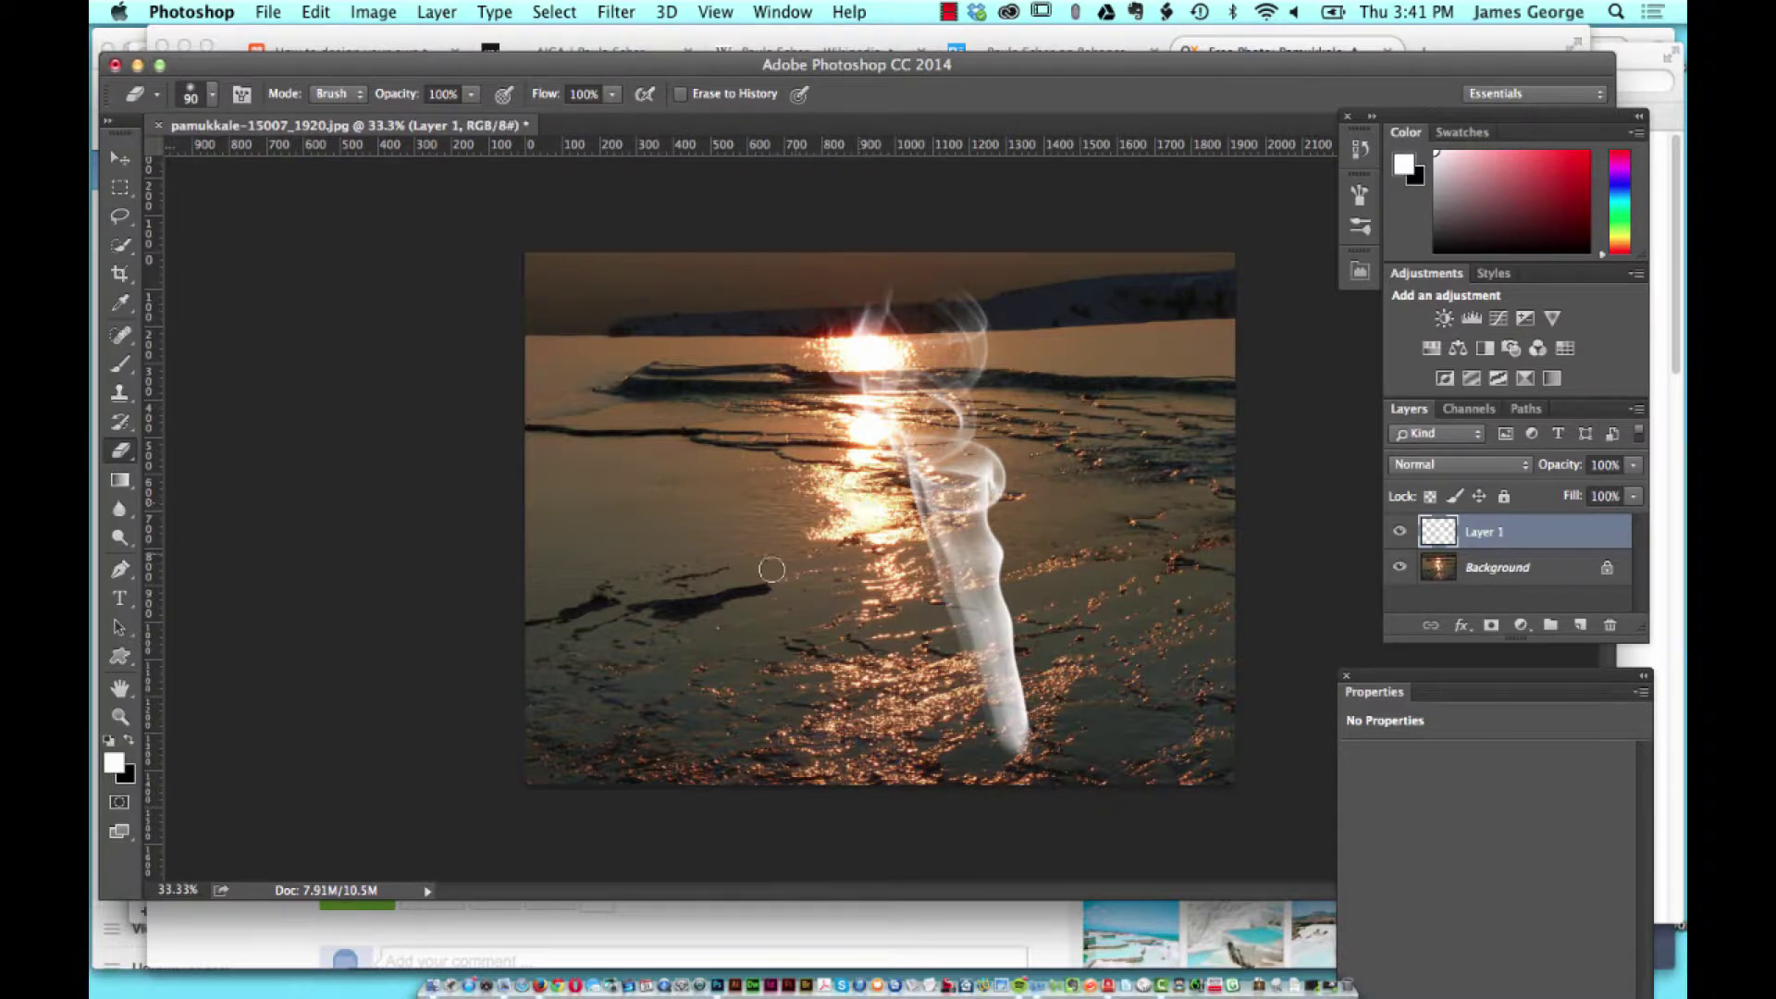
click(119, 158)
key(super+t)
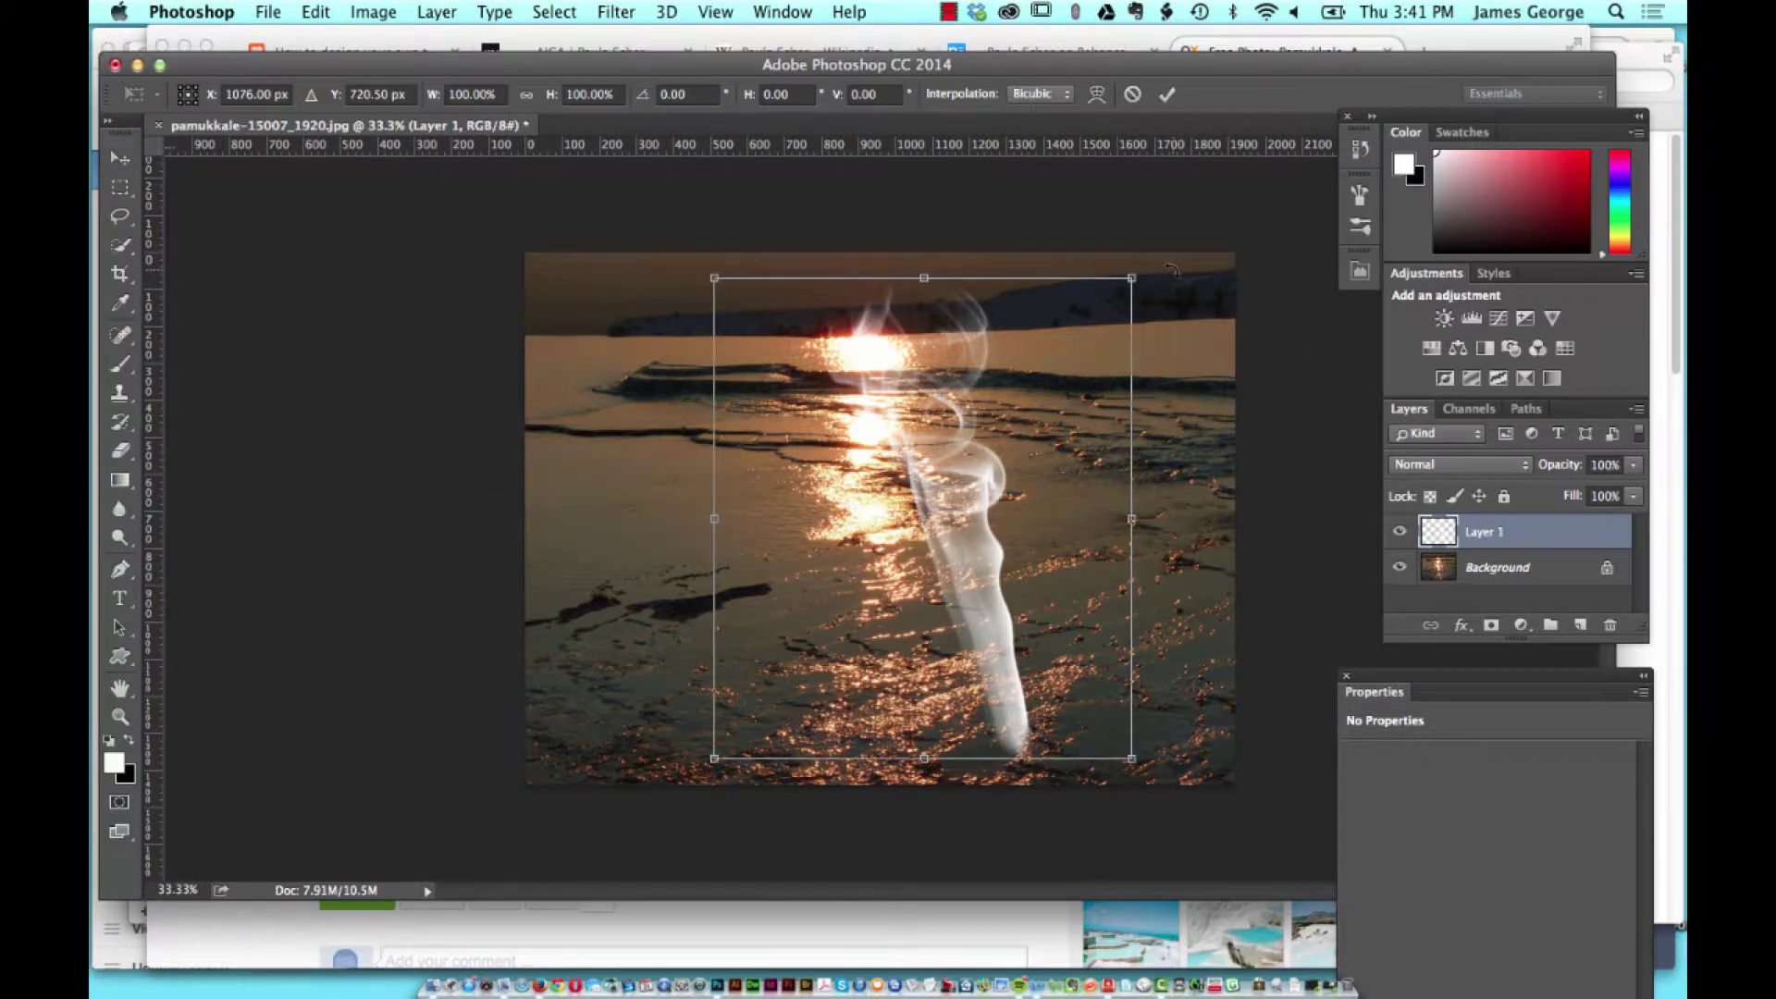
Rotate the smoke wisp about 32° so it leans up to the right, and commit.
drag(1171, 269, 1184, 466)
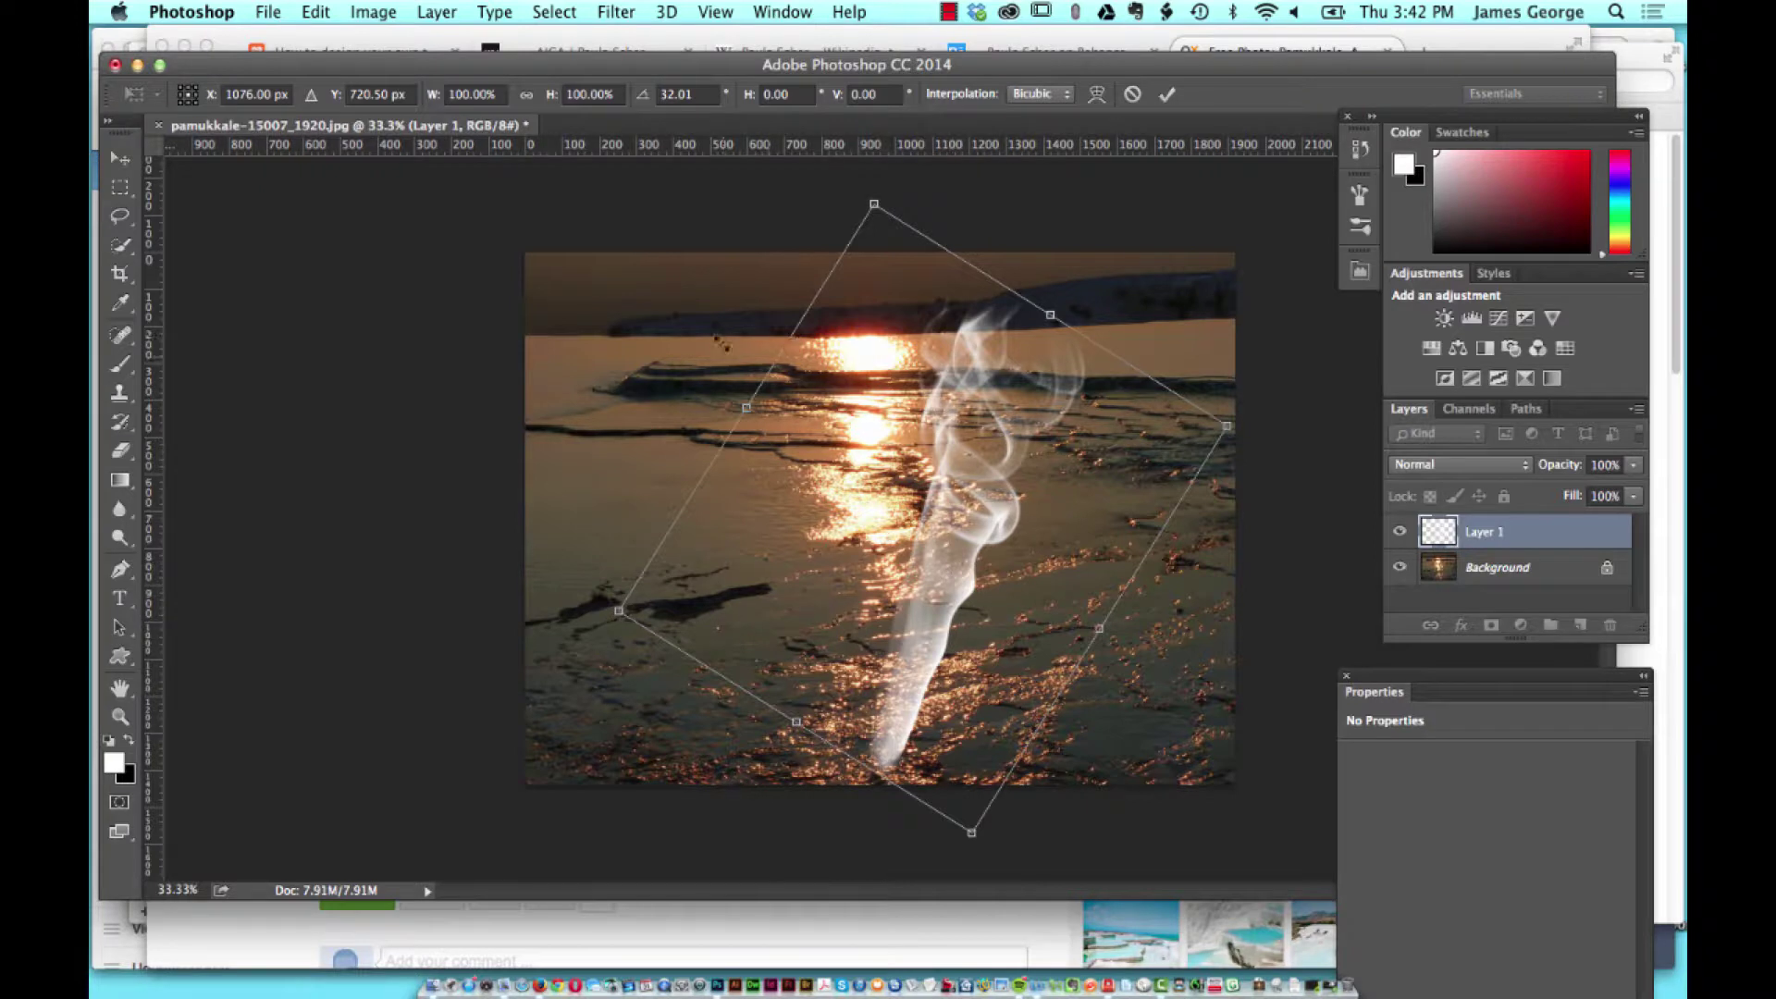
key(Return)
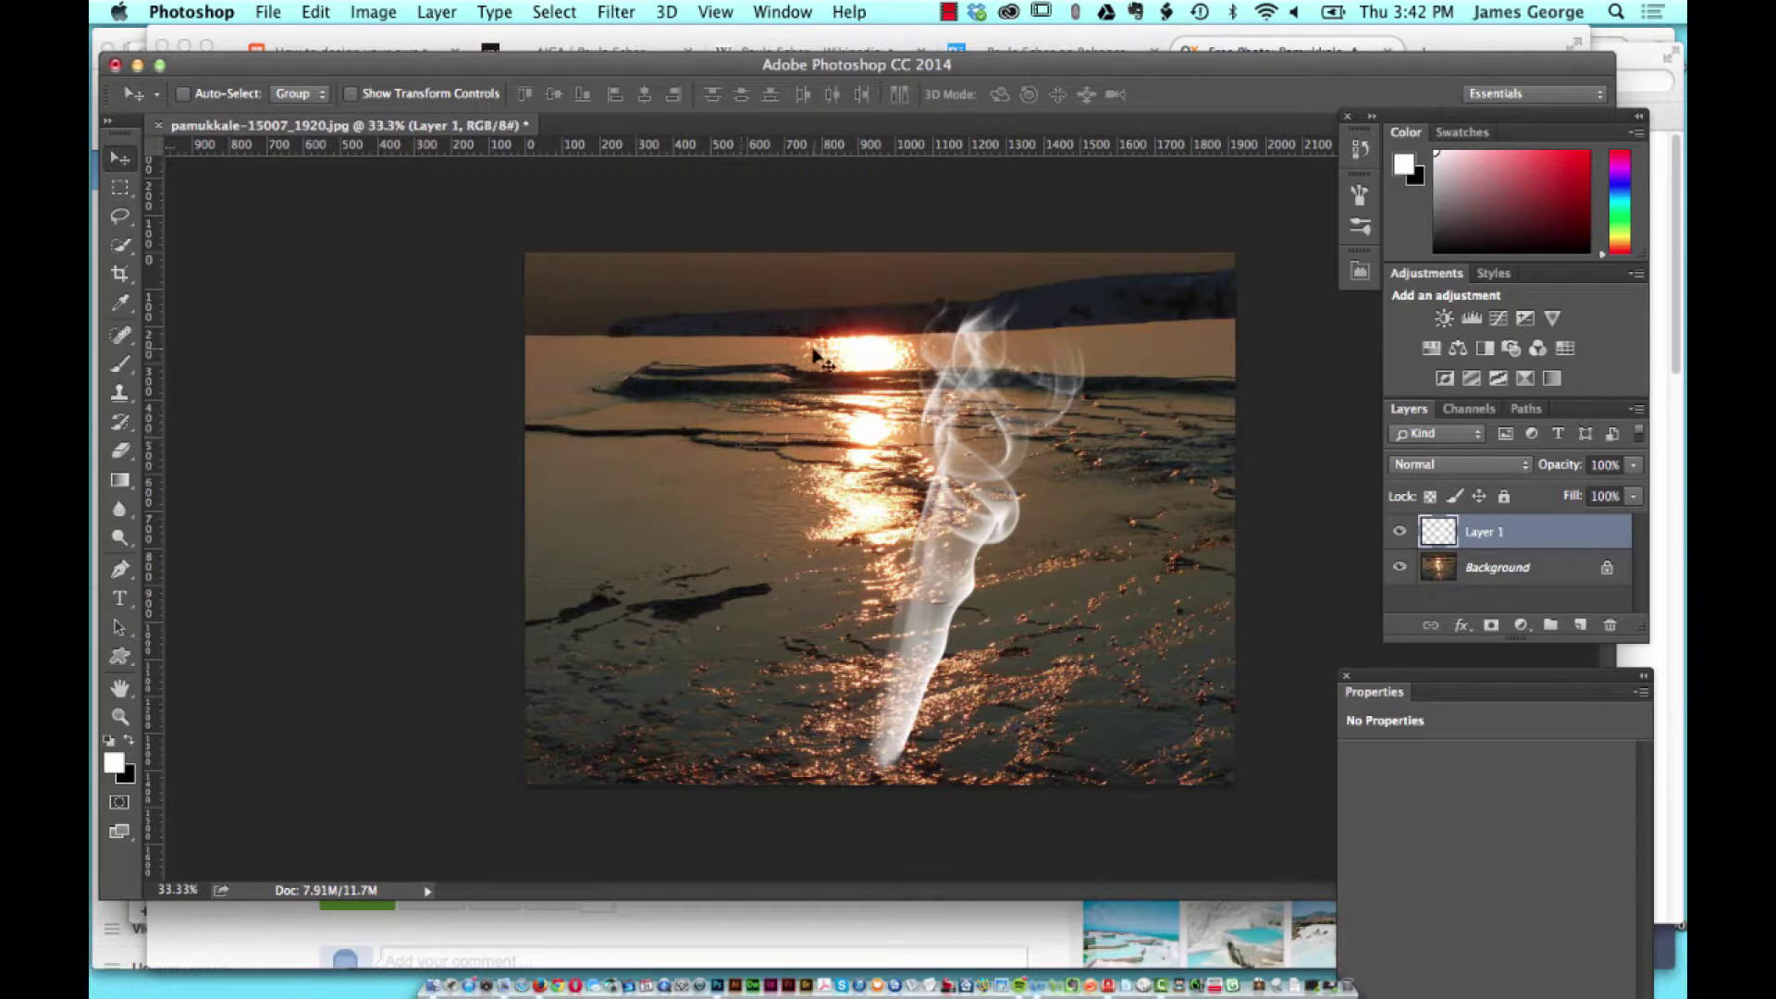
click(605, 10)
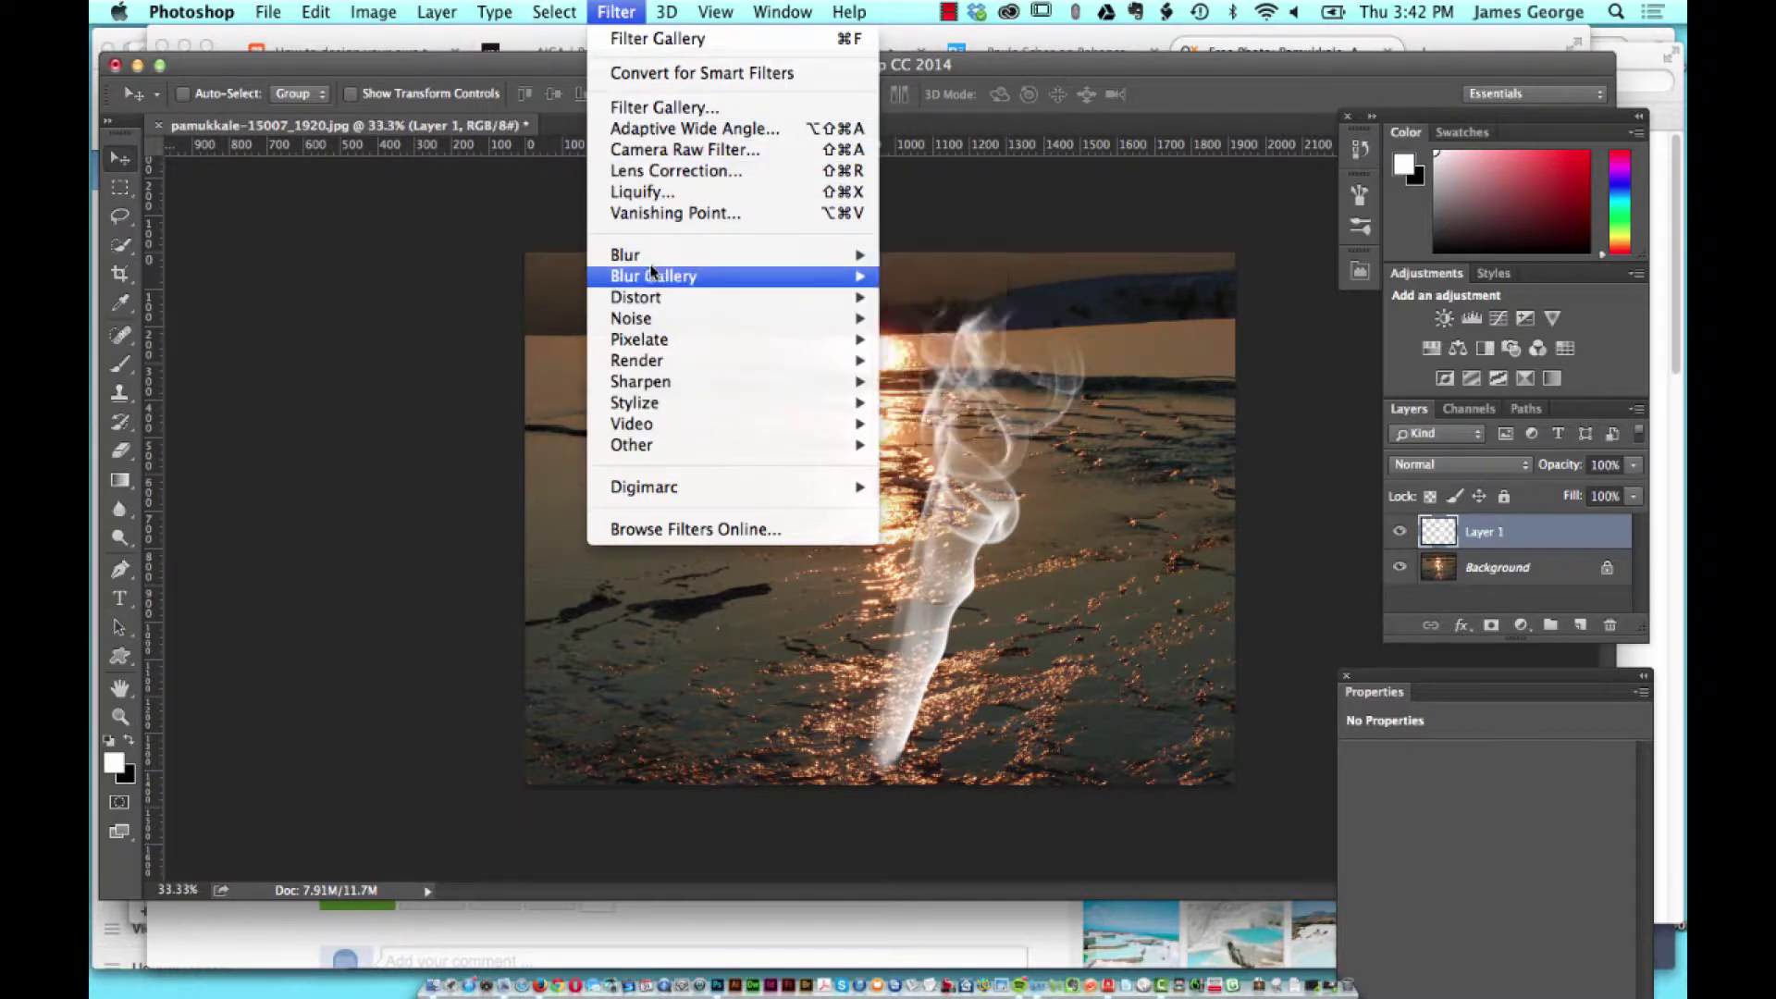
Apply a Path Blur from the Blur Gallery to the smoke layer, keeping Basic Blur.
mouse_move(649, 284)
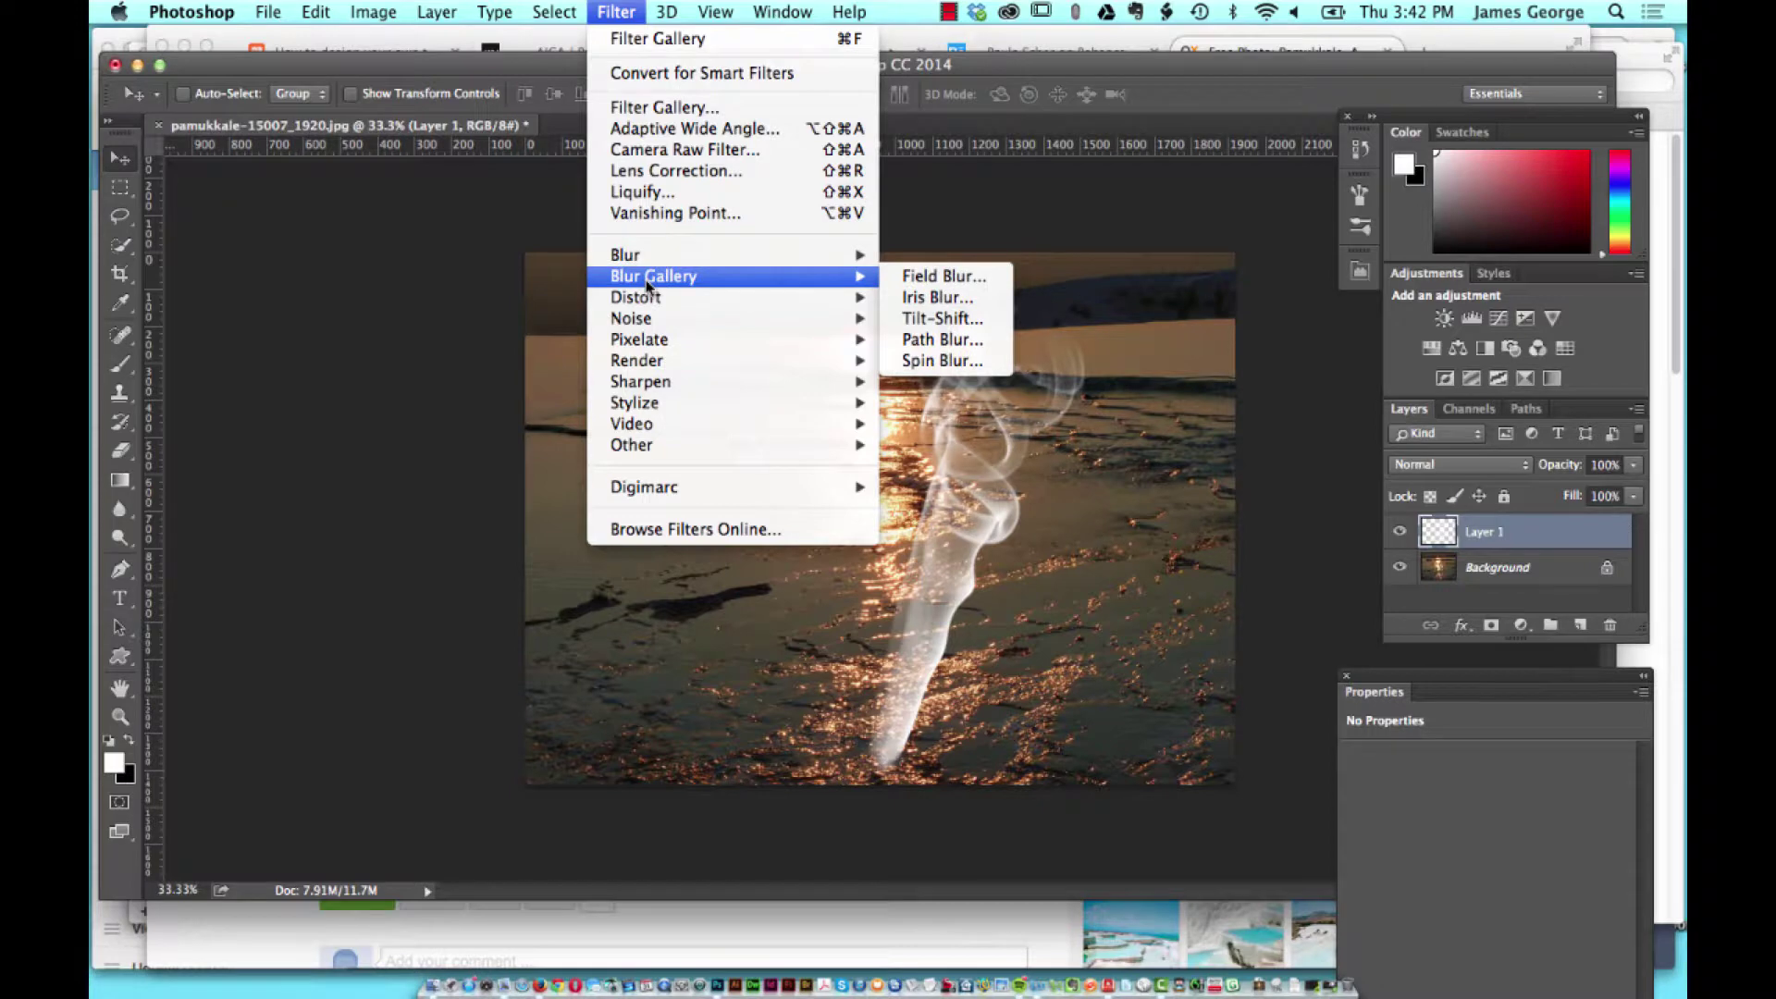
click(918, 340)
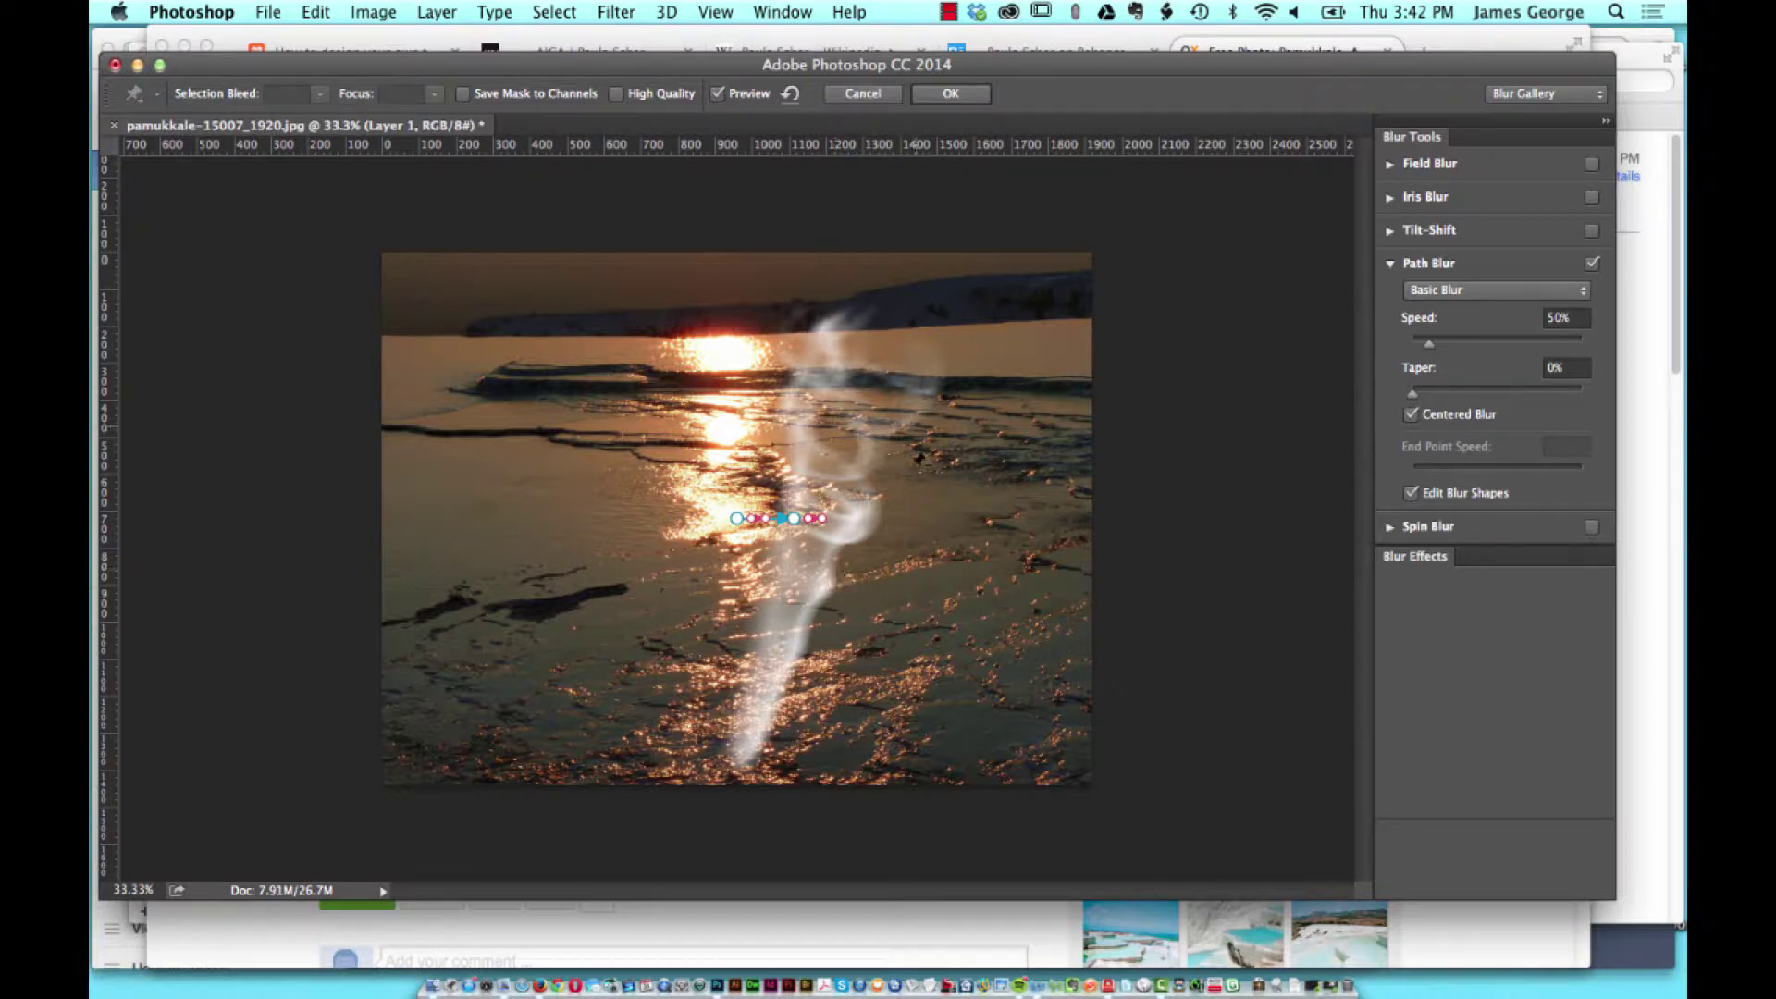
click(1508, 294)
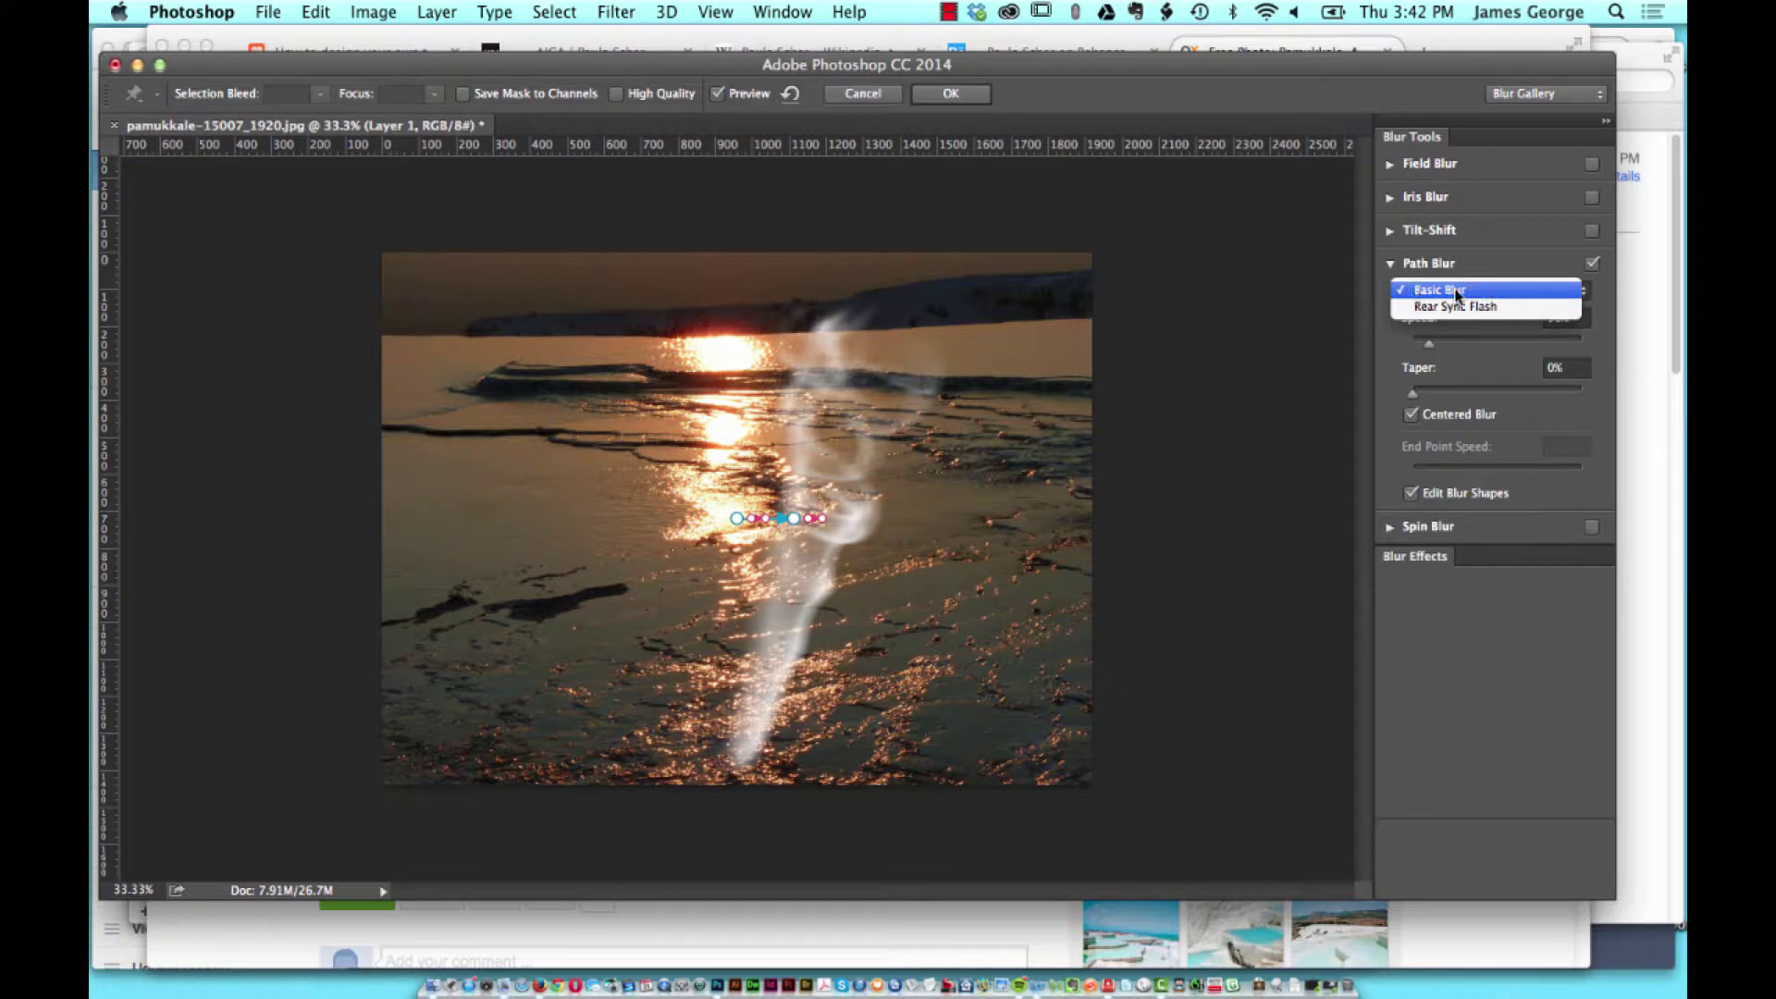
click(1517, 289)
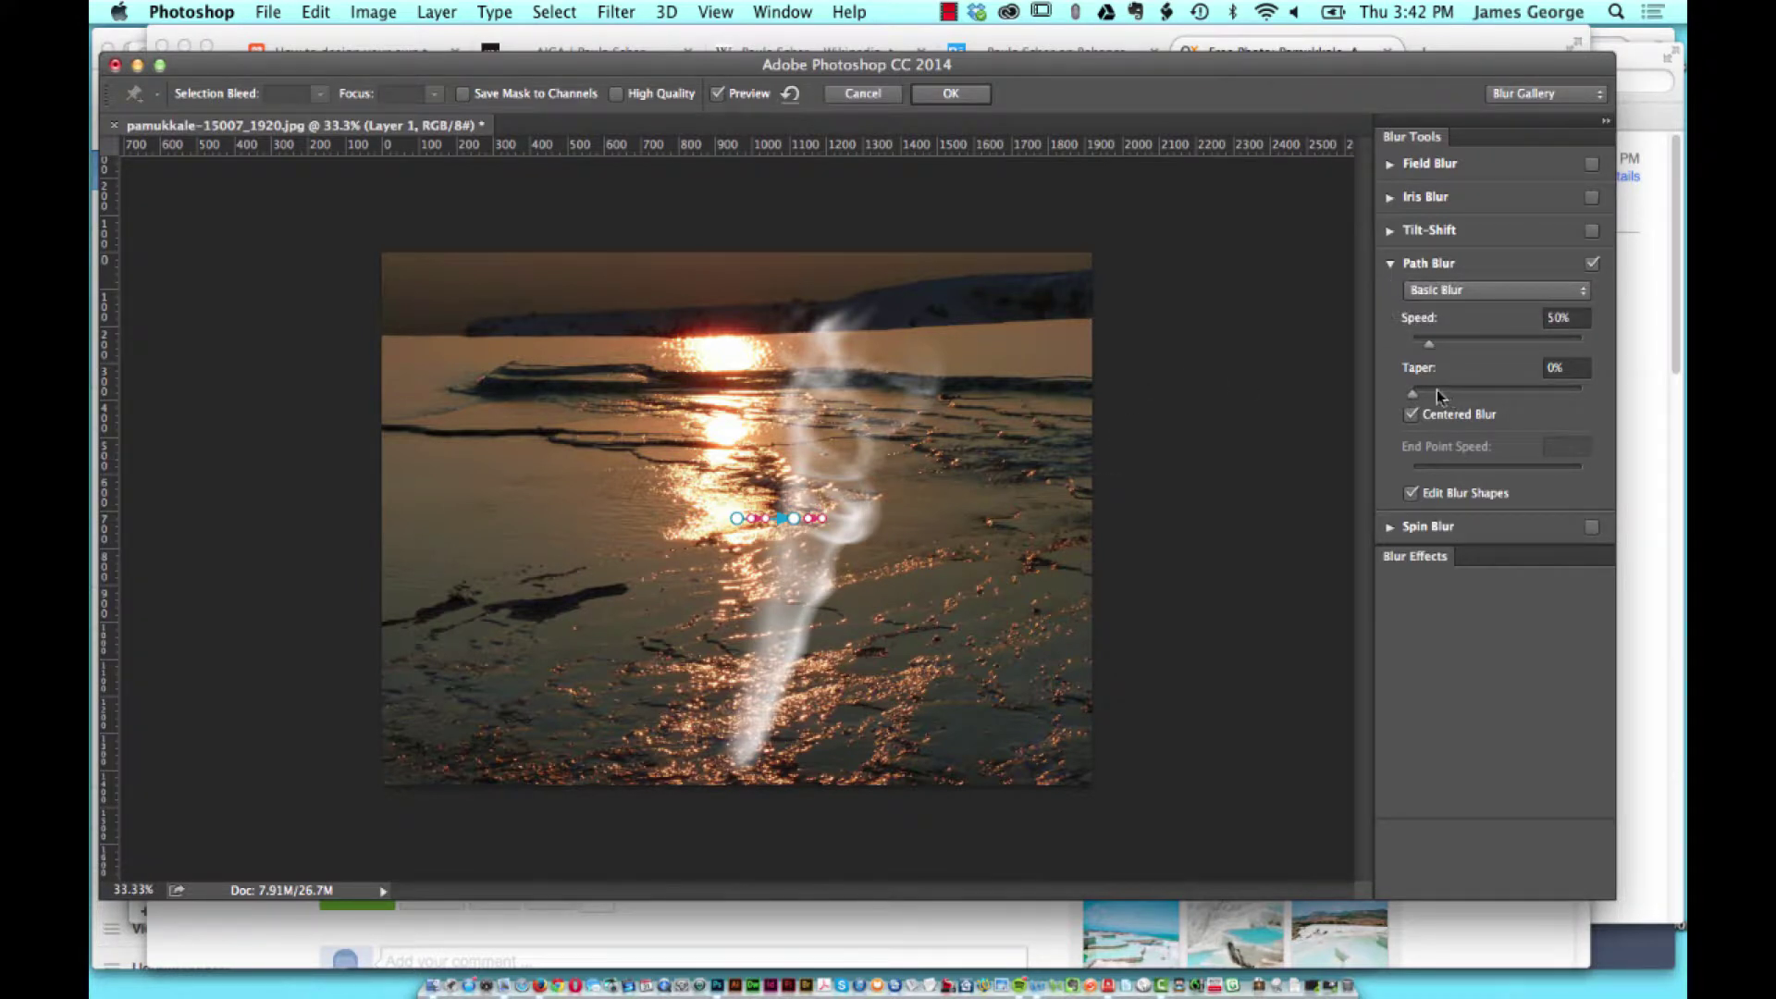
Reposition the blur path's endpoints, bend it into a curve, and raise the end-point speed.
click(736, 519)
drag(736, 519, 743, 409)
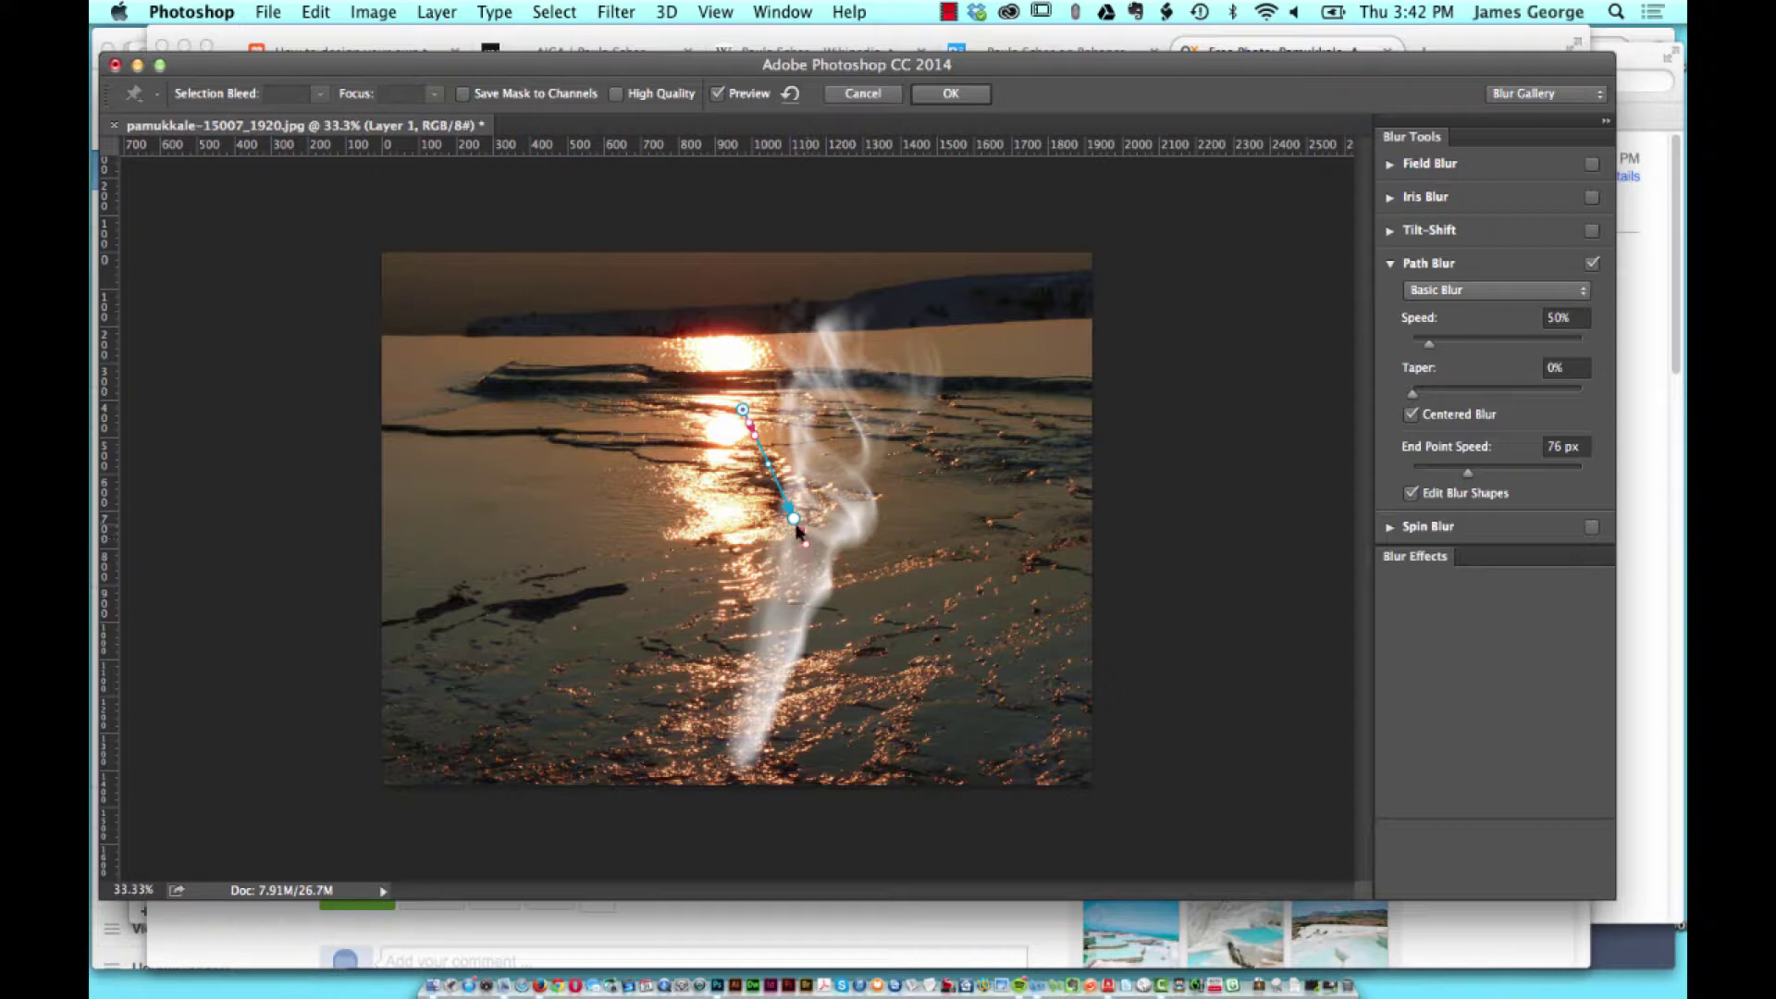
drag(795, 523, 665, 638)
drag(705, 524, 826, 499)
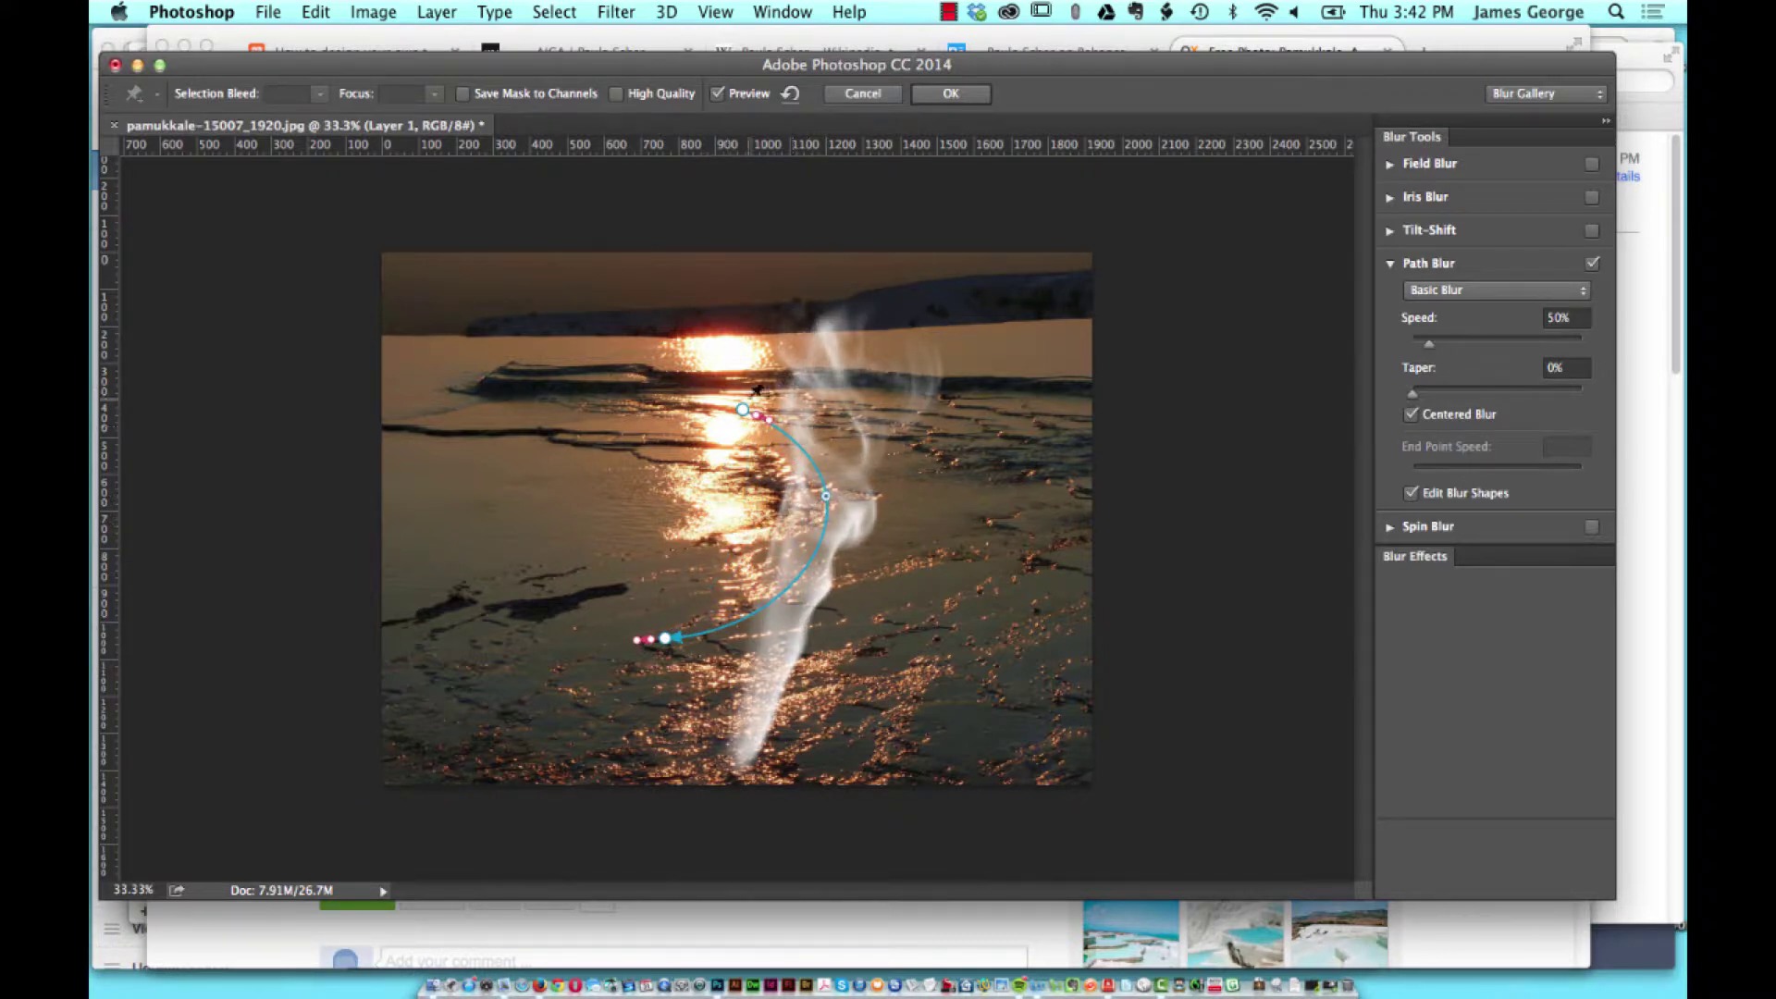
drag(743, 409, 761, 382)
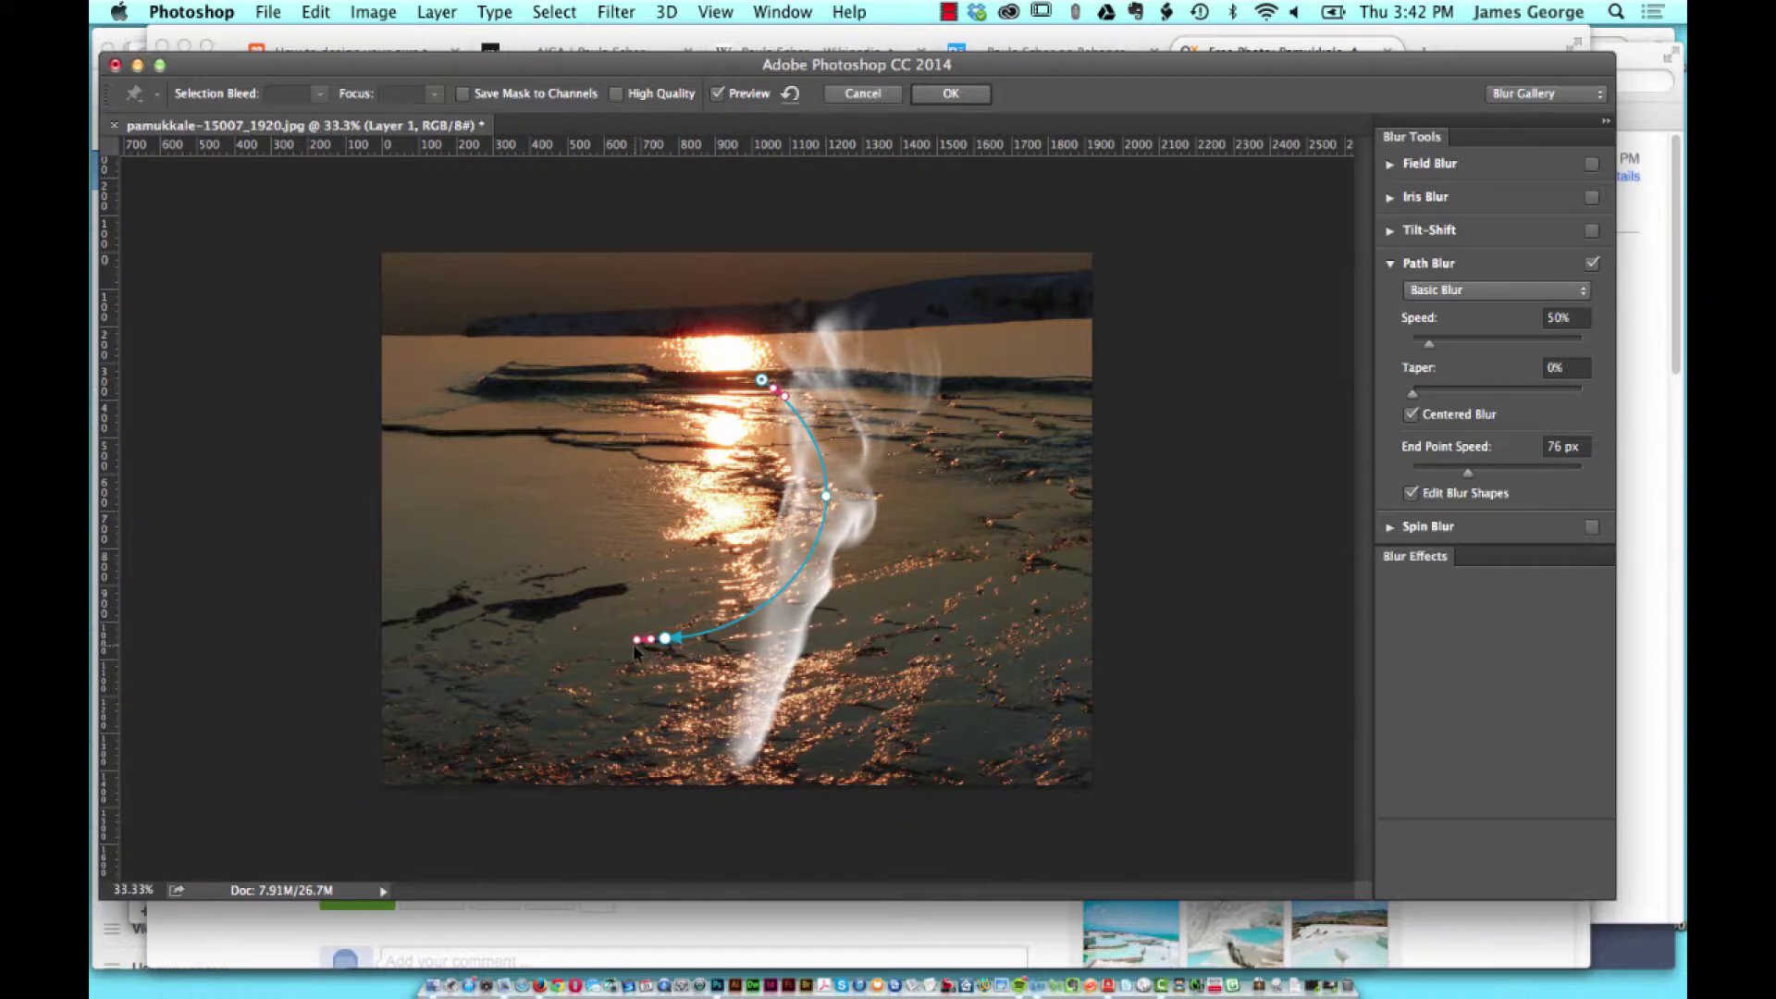
drag(634, 643, 499, 624)
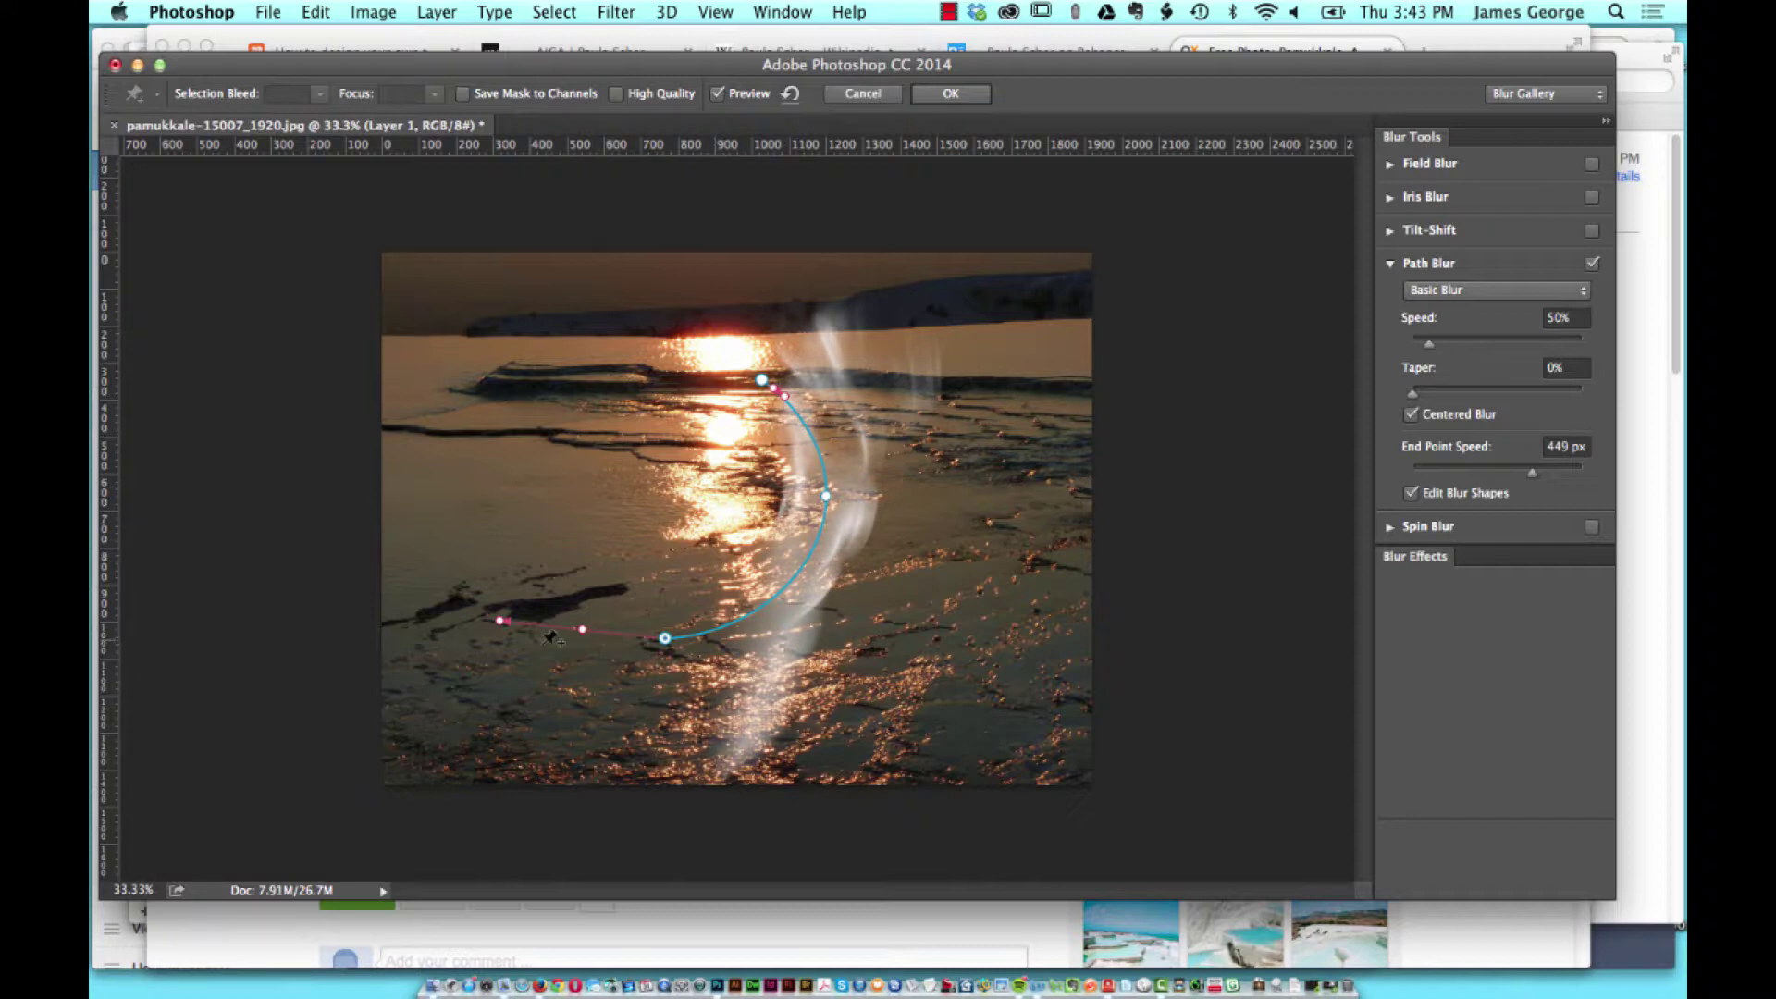
drag(500, 626, 443, 606)
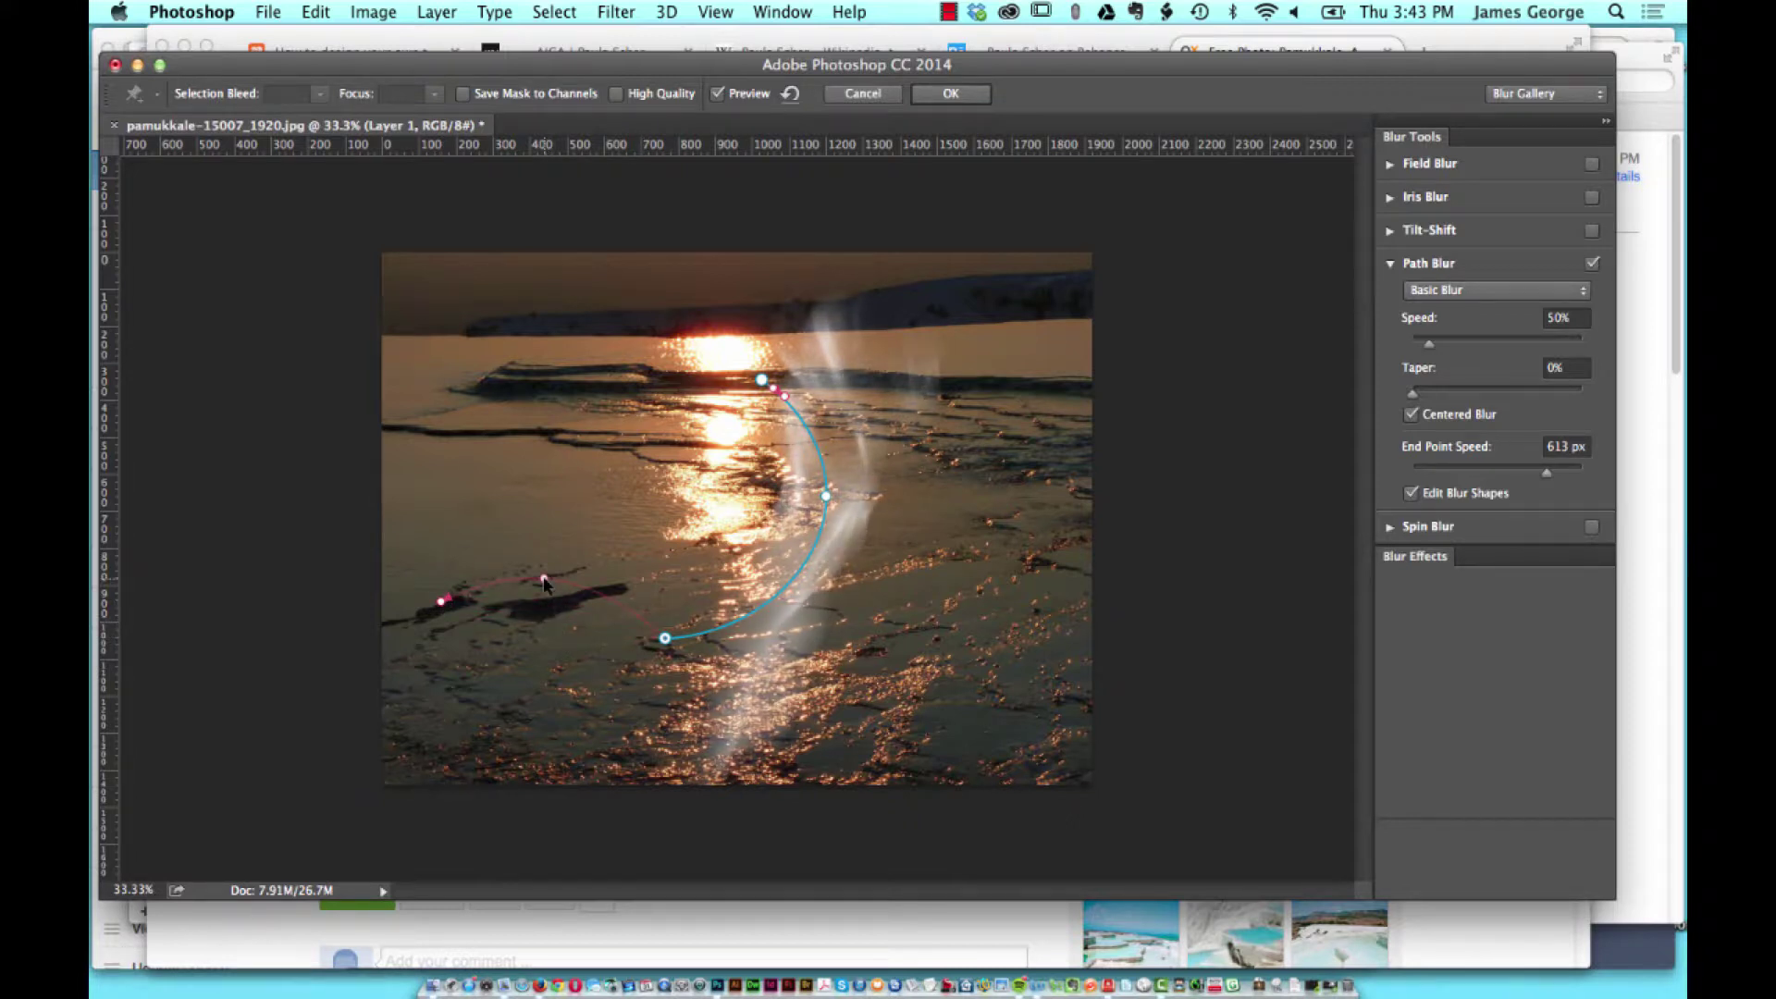
drag(544, 583, 562, 683)
mouse_move(516, 624)
mouse_down()
mouse_move(494, 613)
mouse_move(498, 635)
mouse_up()
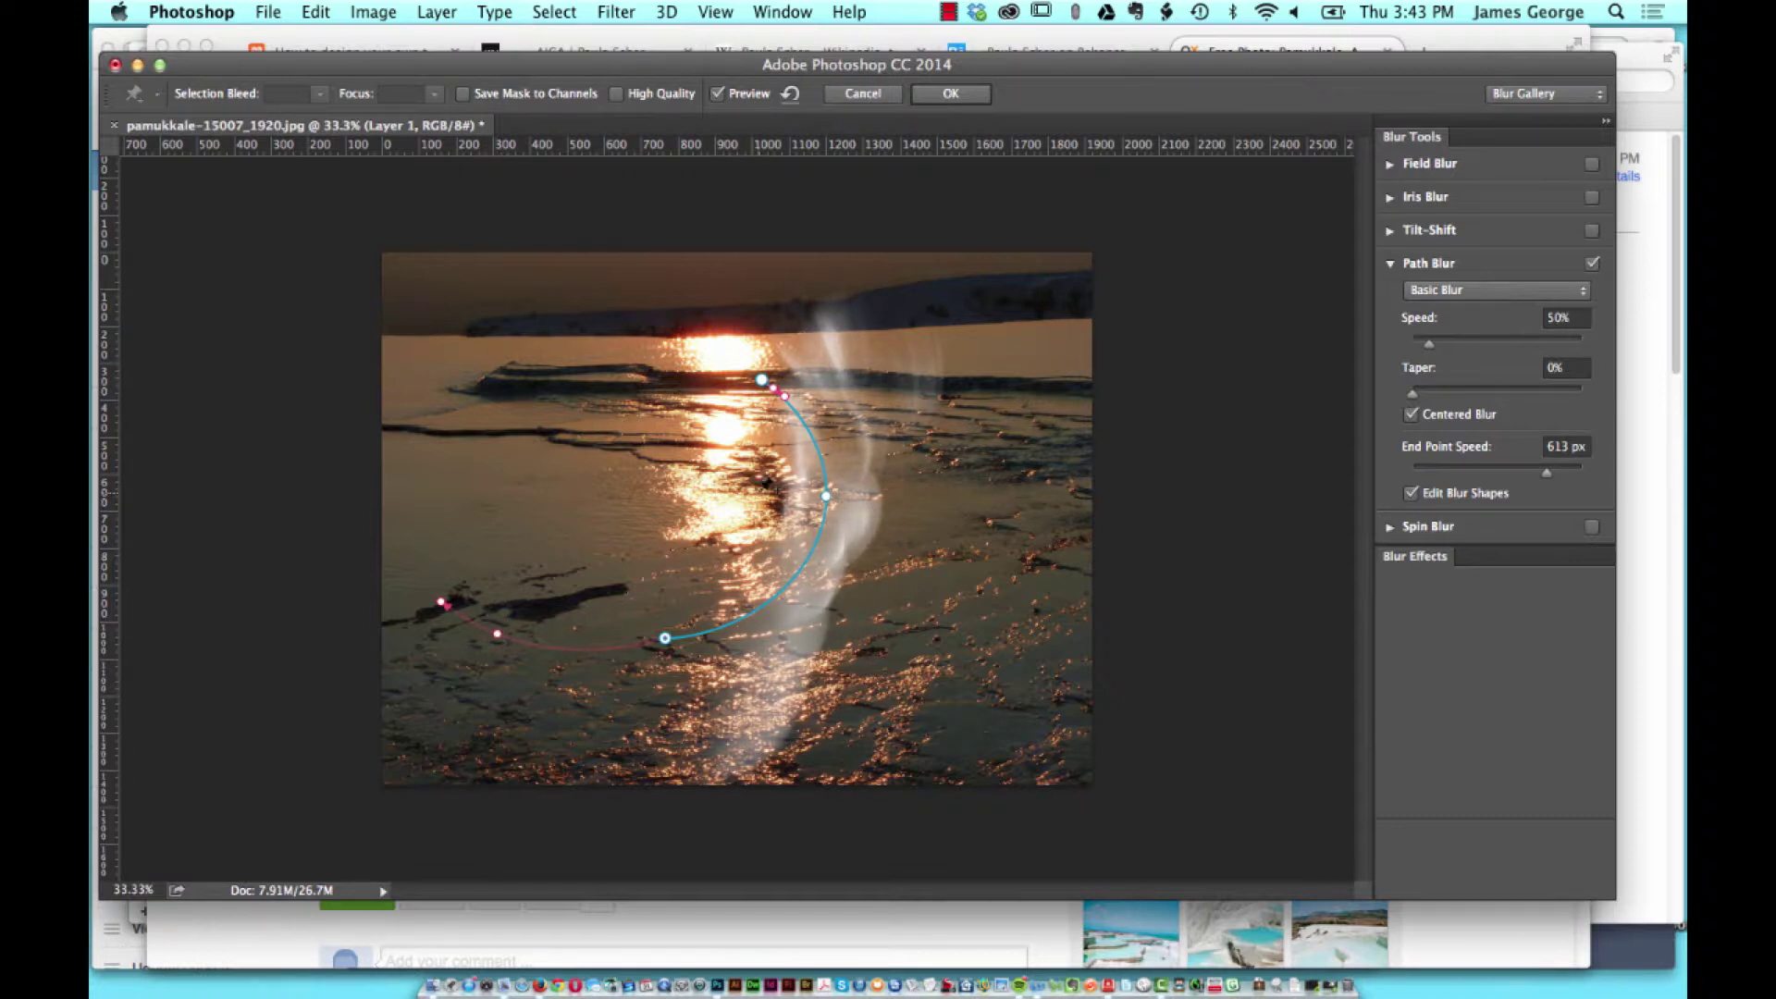
Arc the blur path outward with its top end near the sun, then apply the blur.
drag(759, 380, 796, 344)
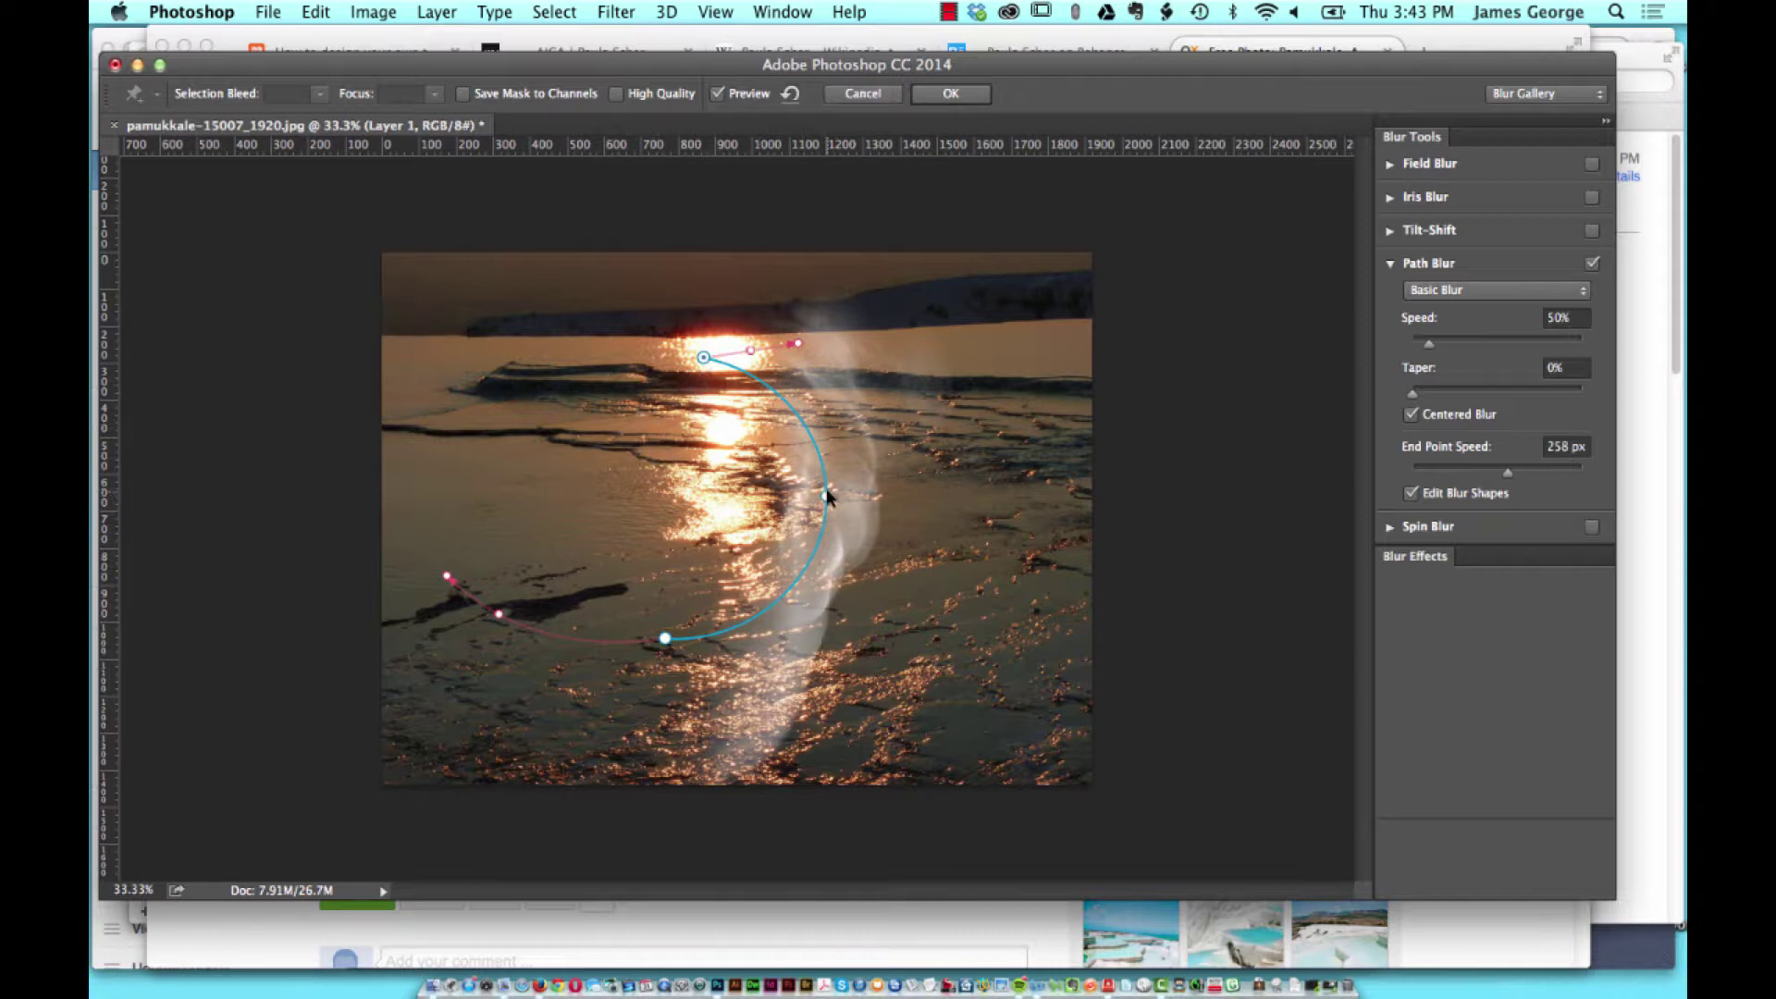
drag(826, 495, 859, 500)
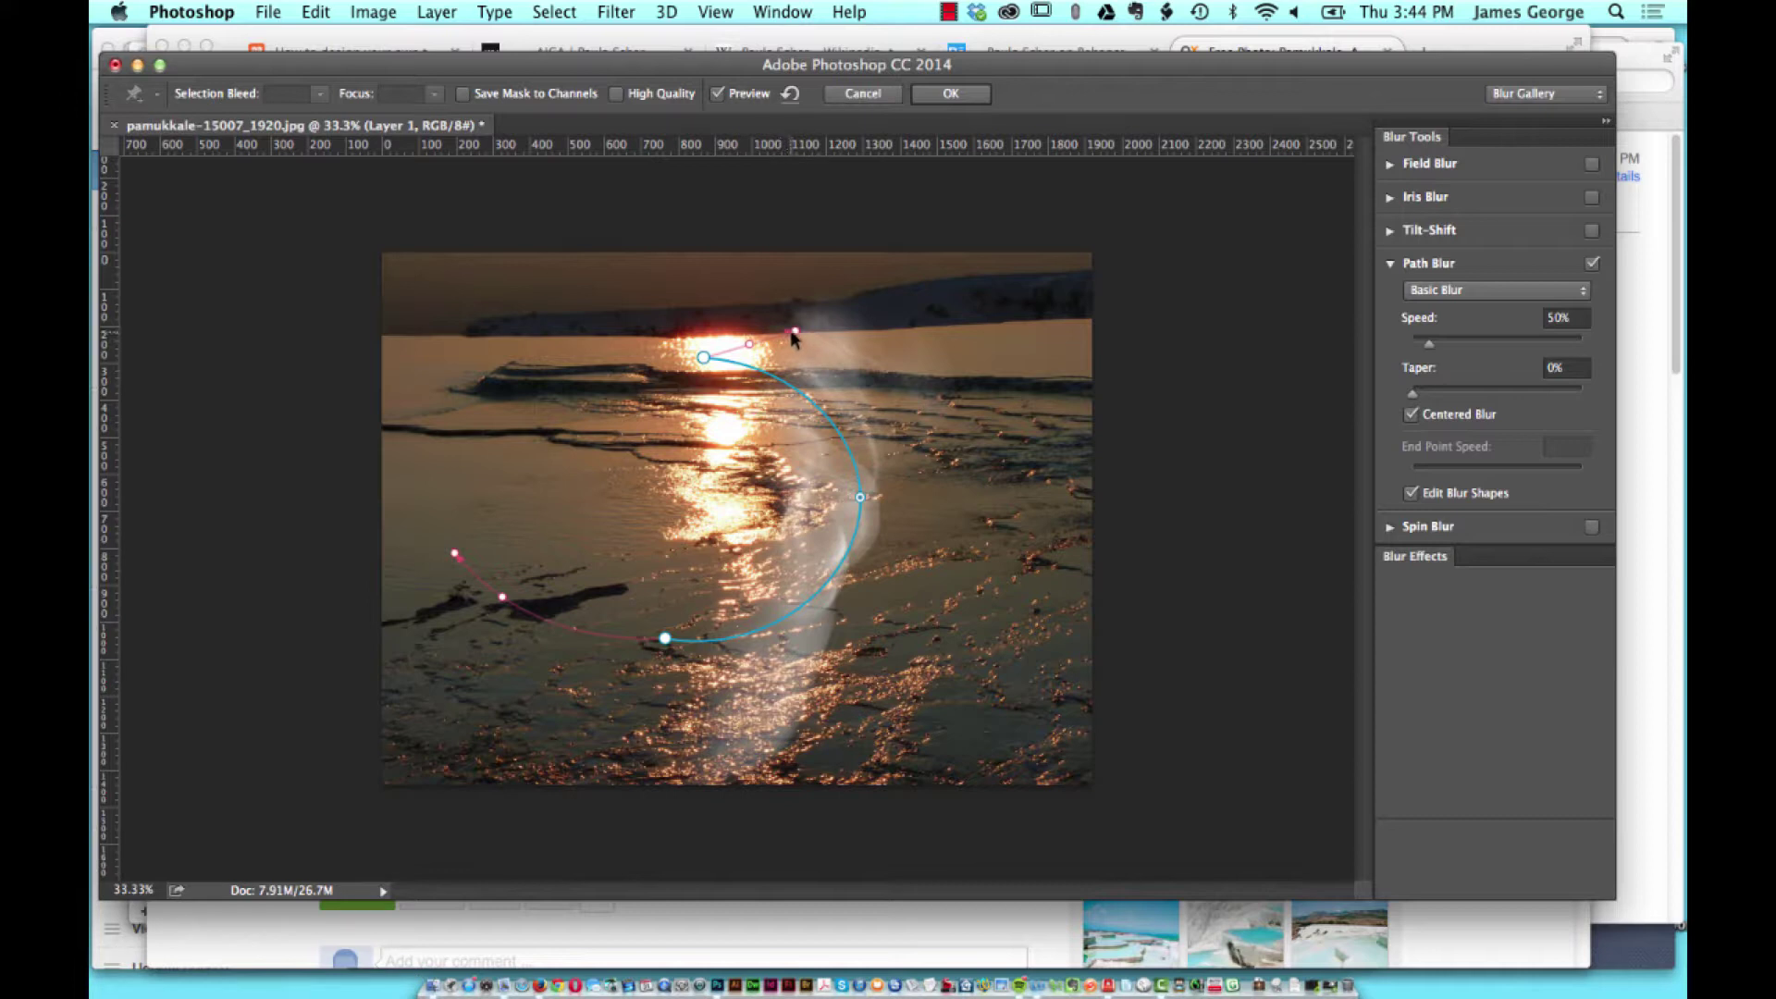
drag(792, 332, 646, 285)
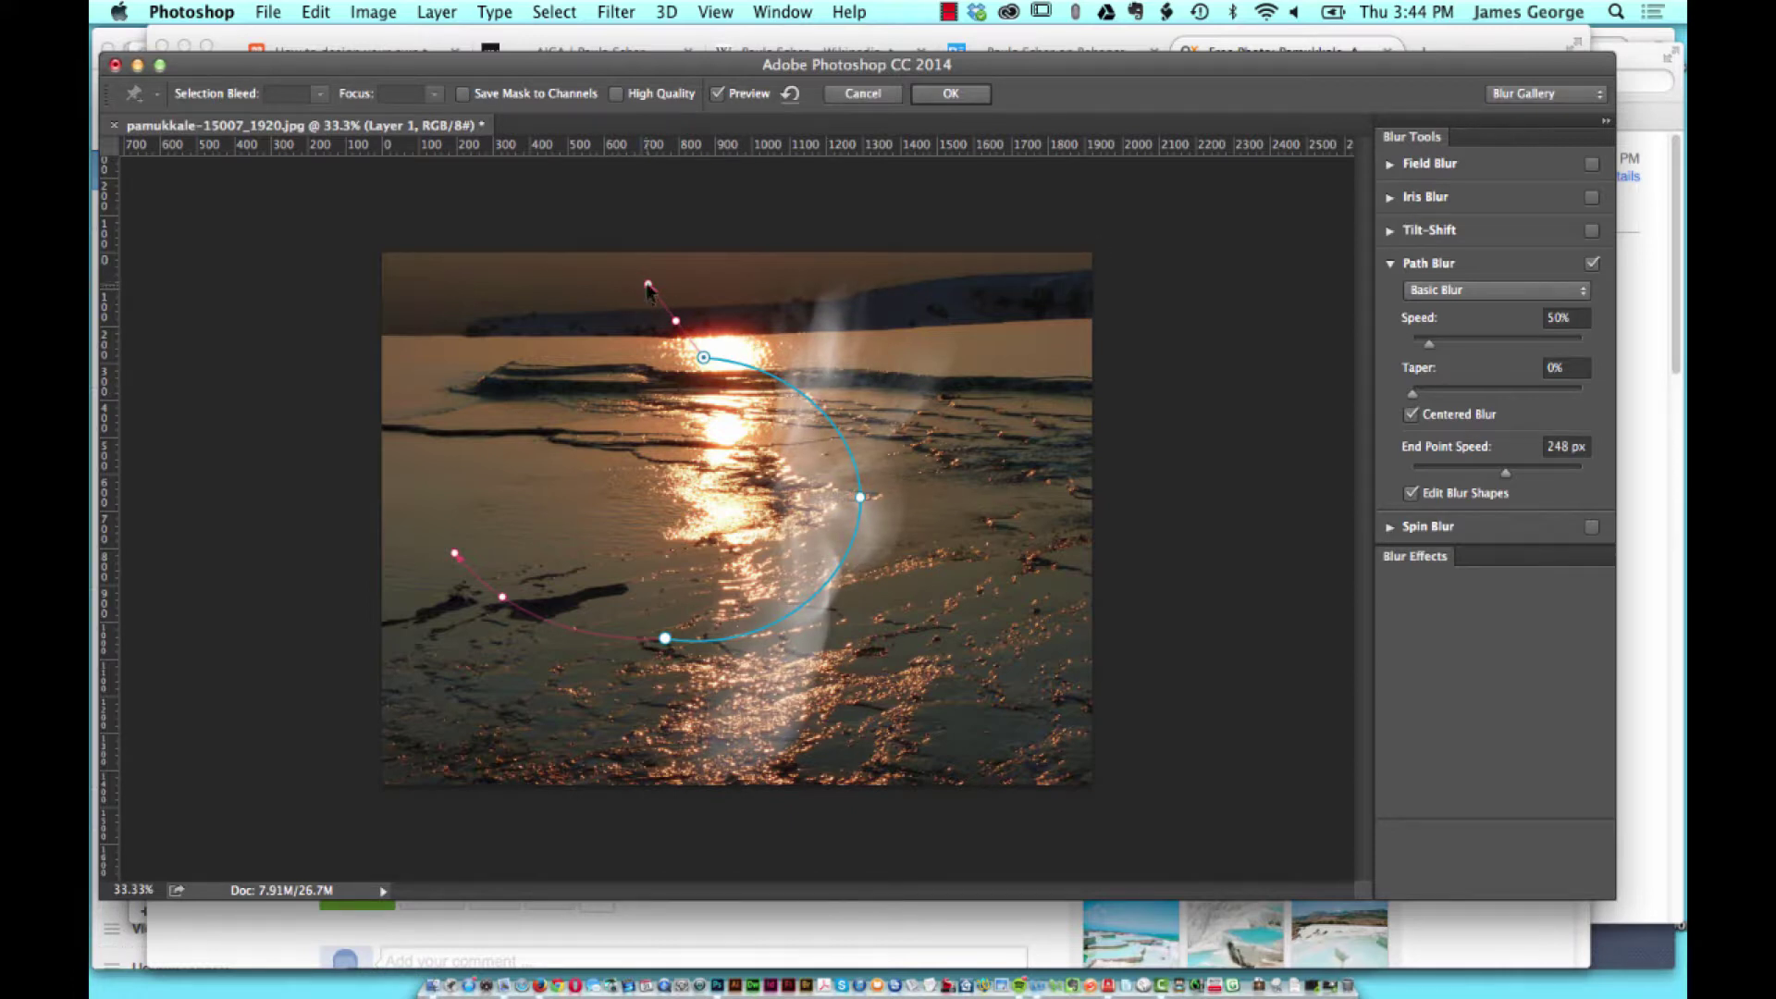
mouse_move(648, 285)
mouse_down()
mouse_move(721, 281)
mouse_move(691, 315)
mouse_move(660, 315)
mouse_up()
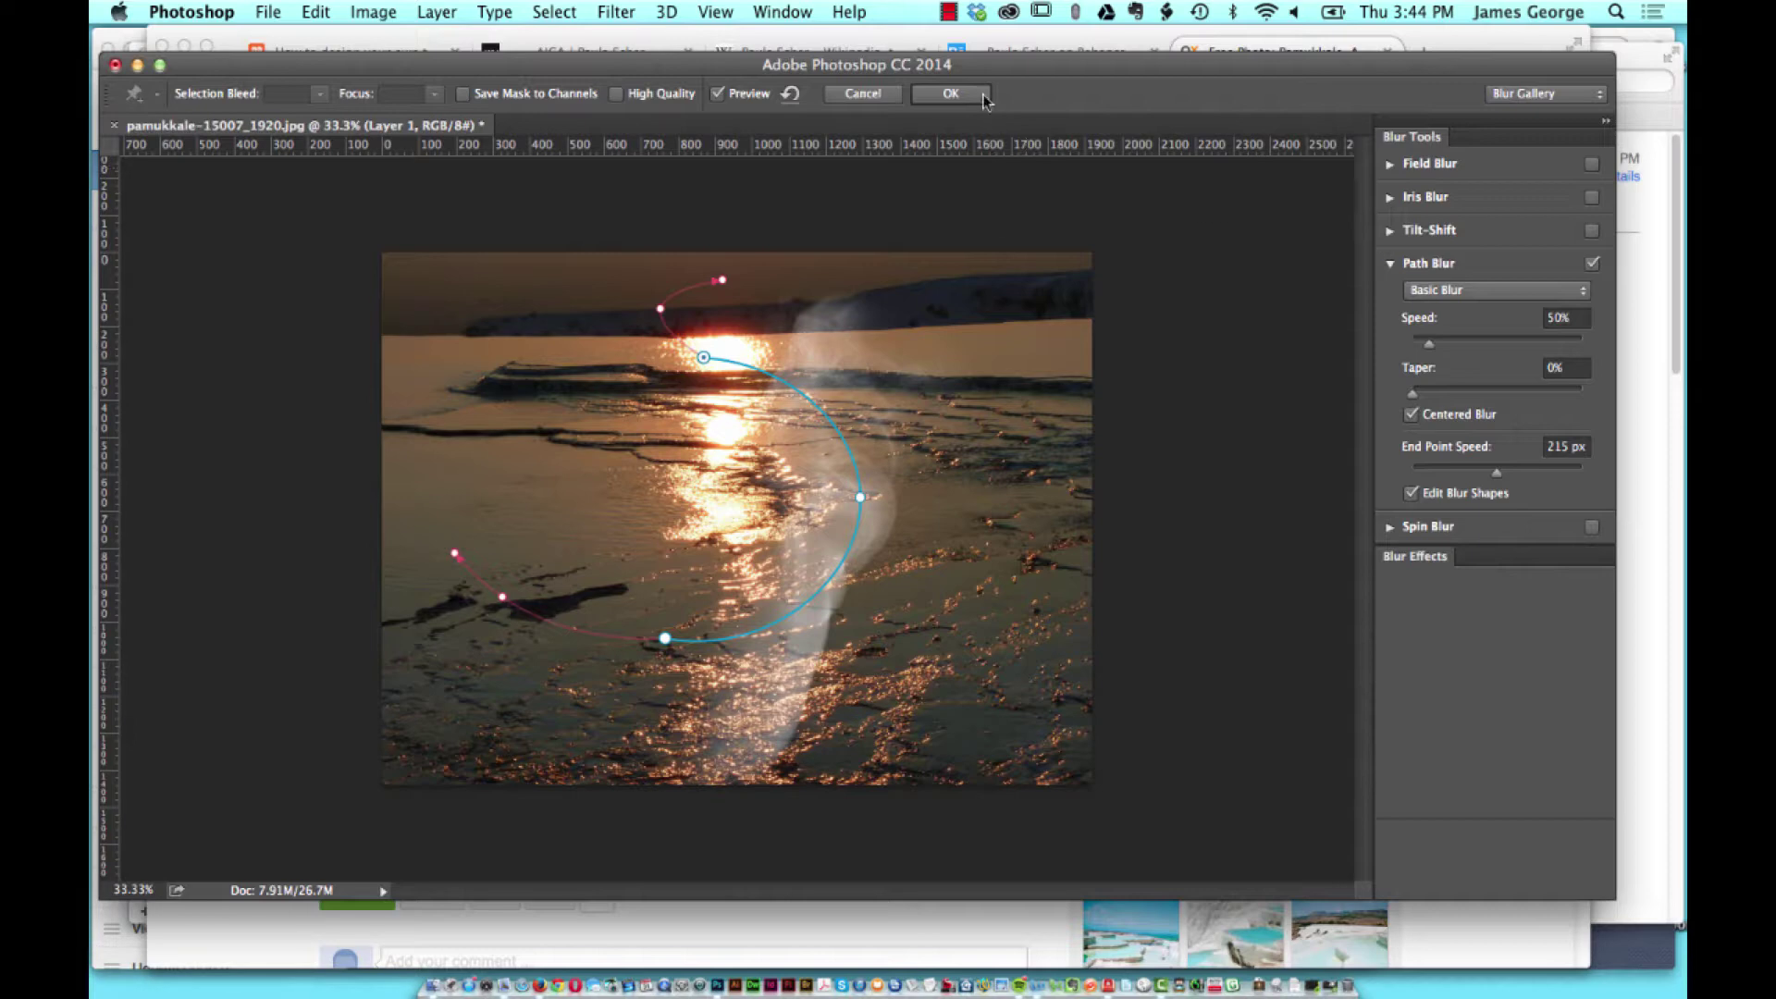
click(950, 94)
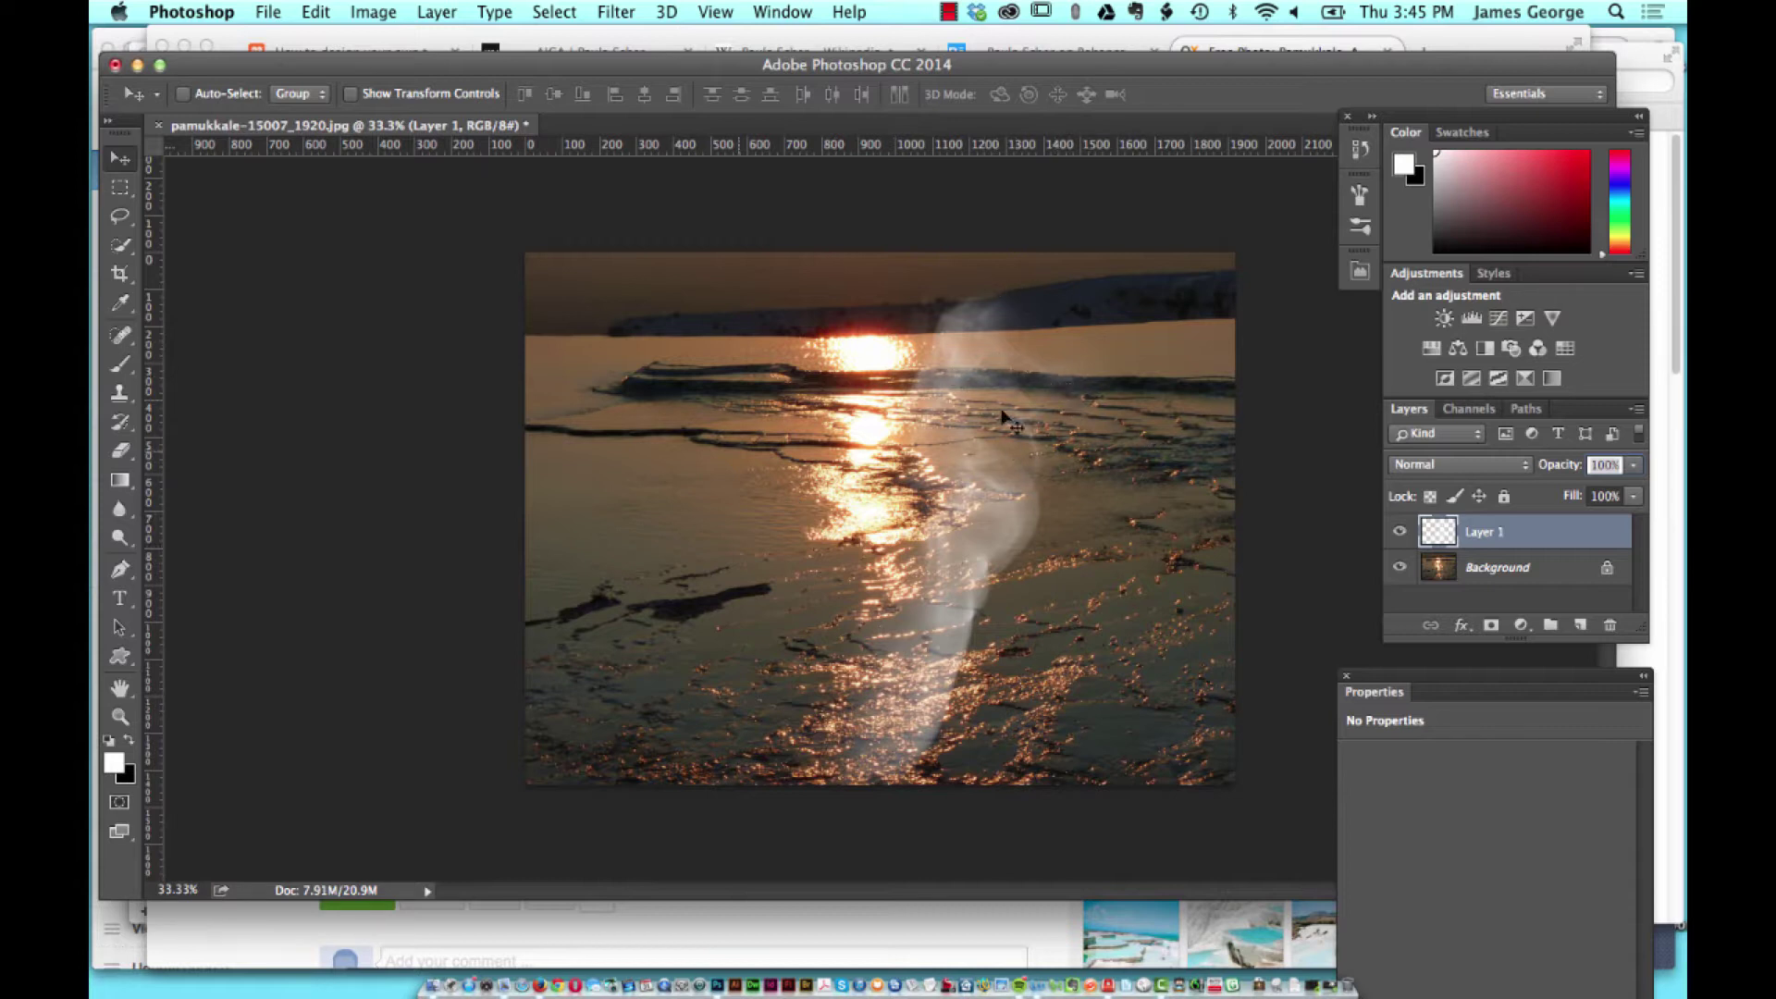
Lower Layer 1's opacity to about 59% so the smoke wisp looks fainter.
drag(745, 61, 738, 53)
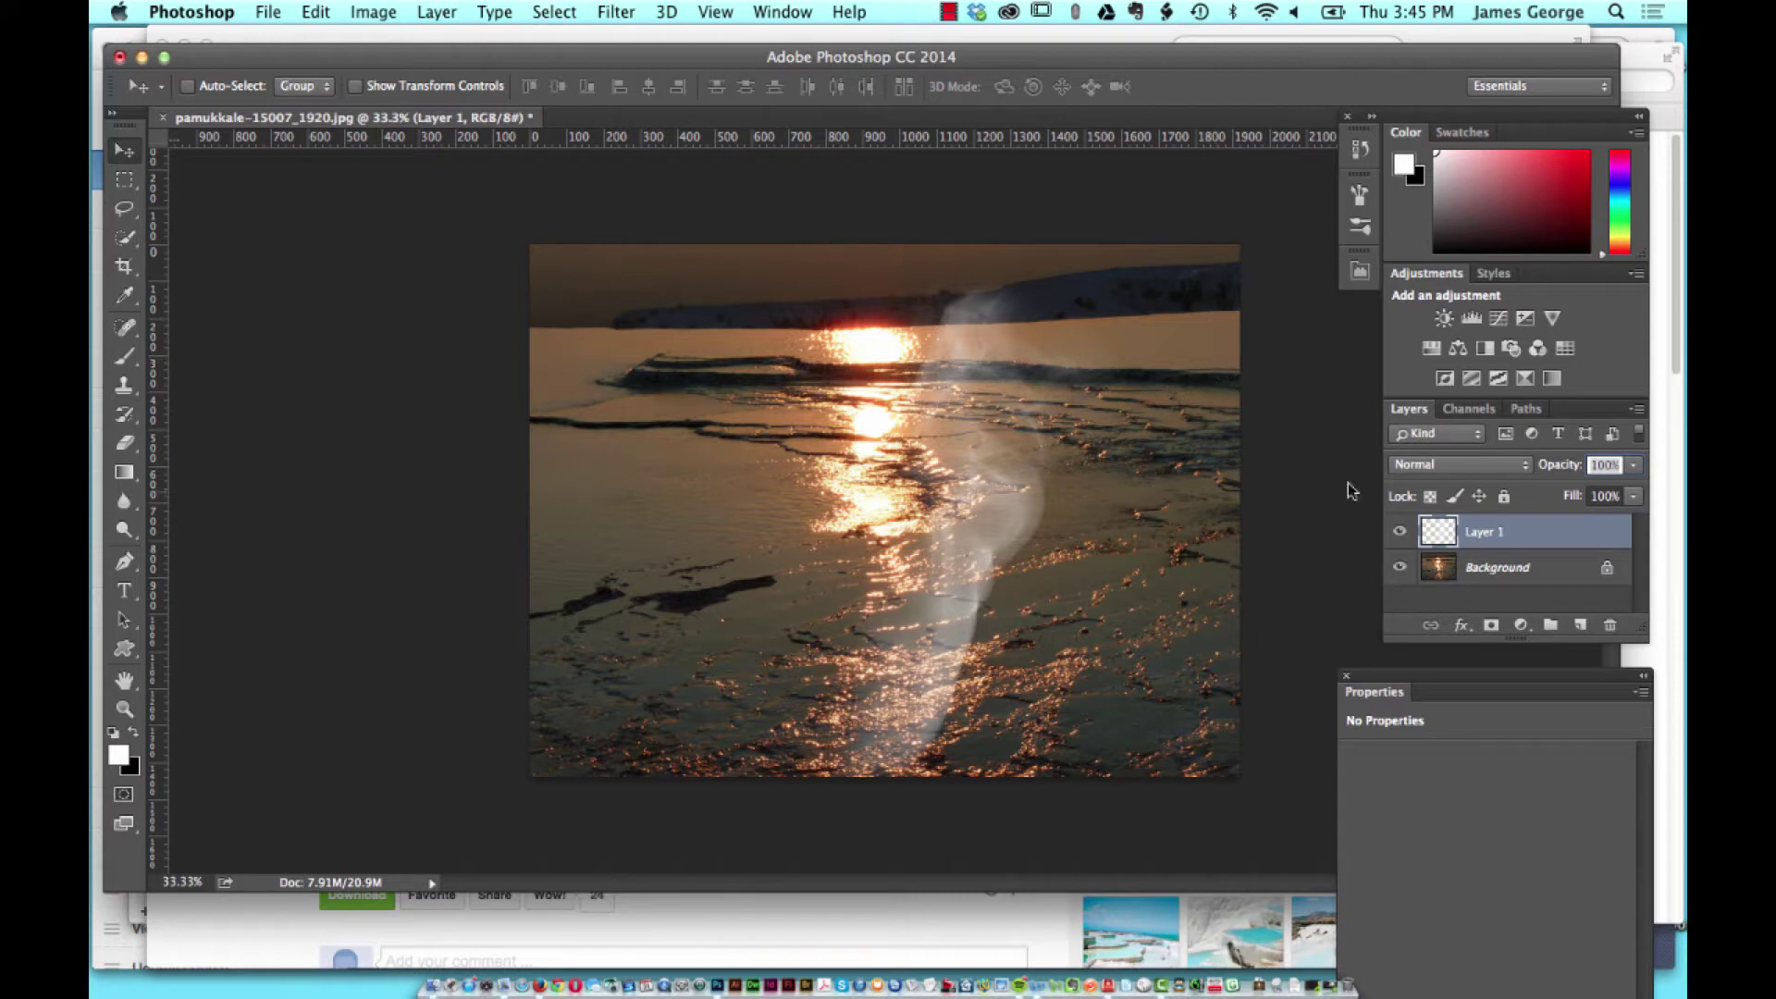
drag(1565, 469, 1531, 470)
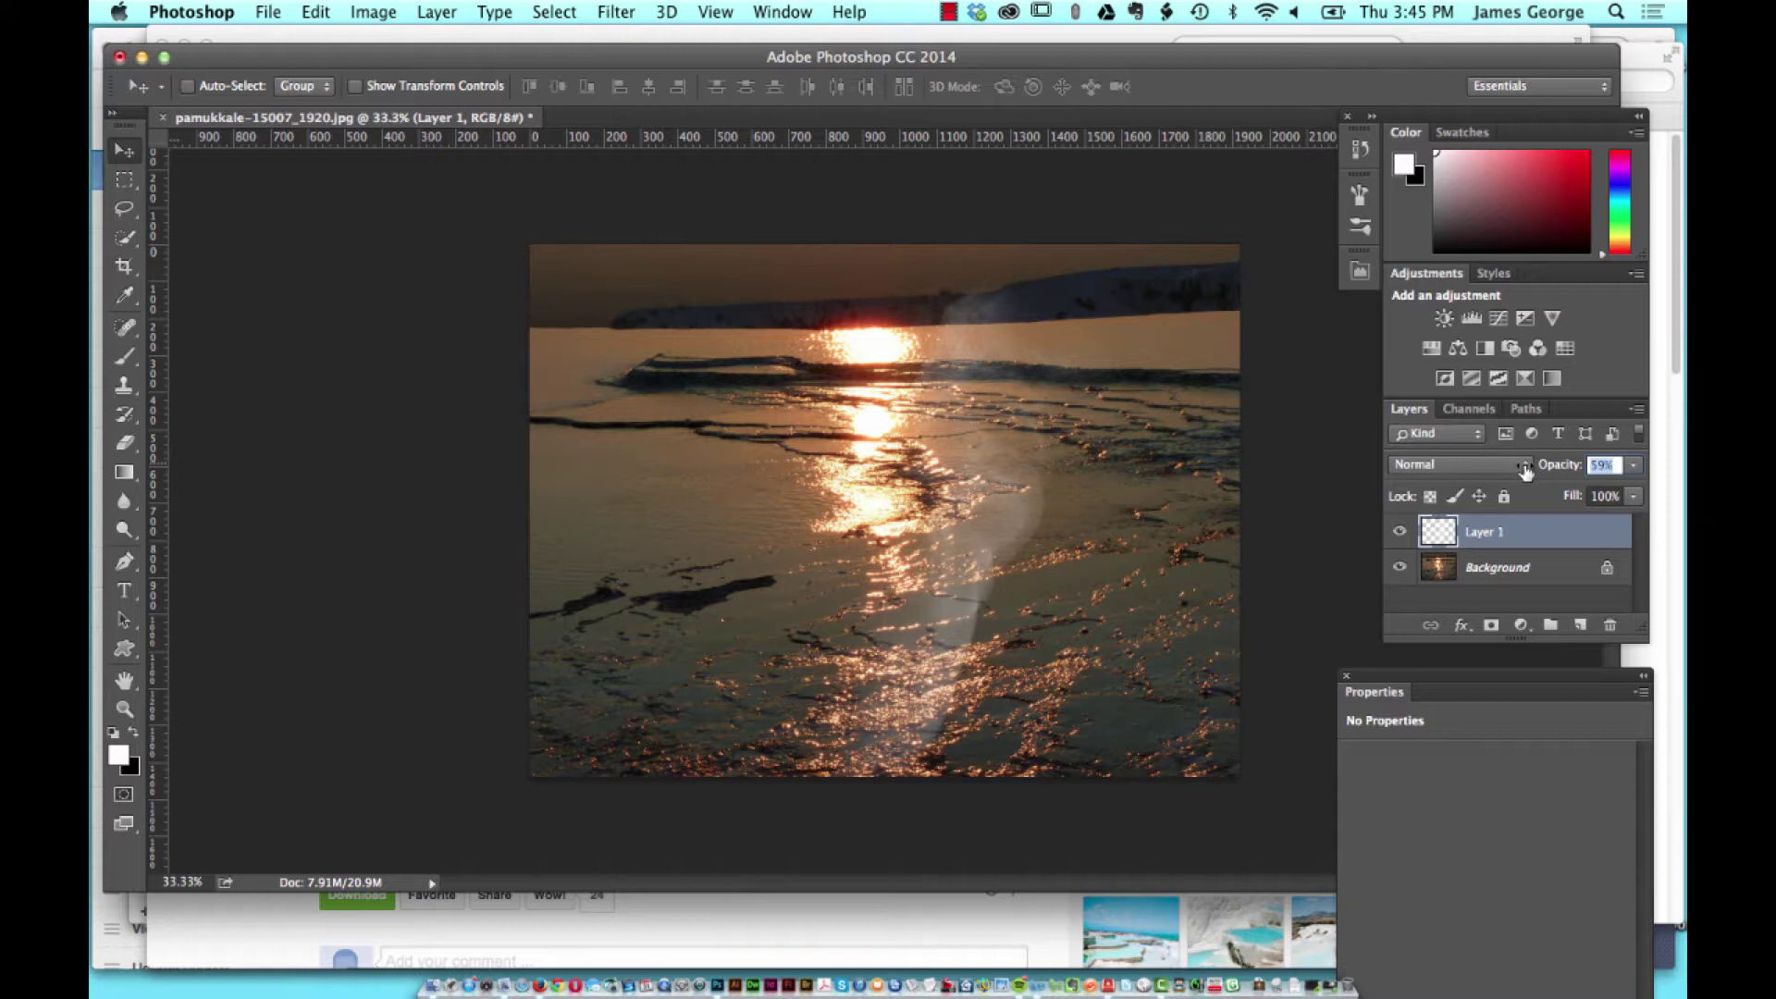
Restore 100% opacity and try Soft Light, Hard Light and Overlay blending on the smoke layer.
drag(1526, 472, 1598, 467)
click(1522, 471)
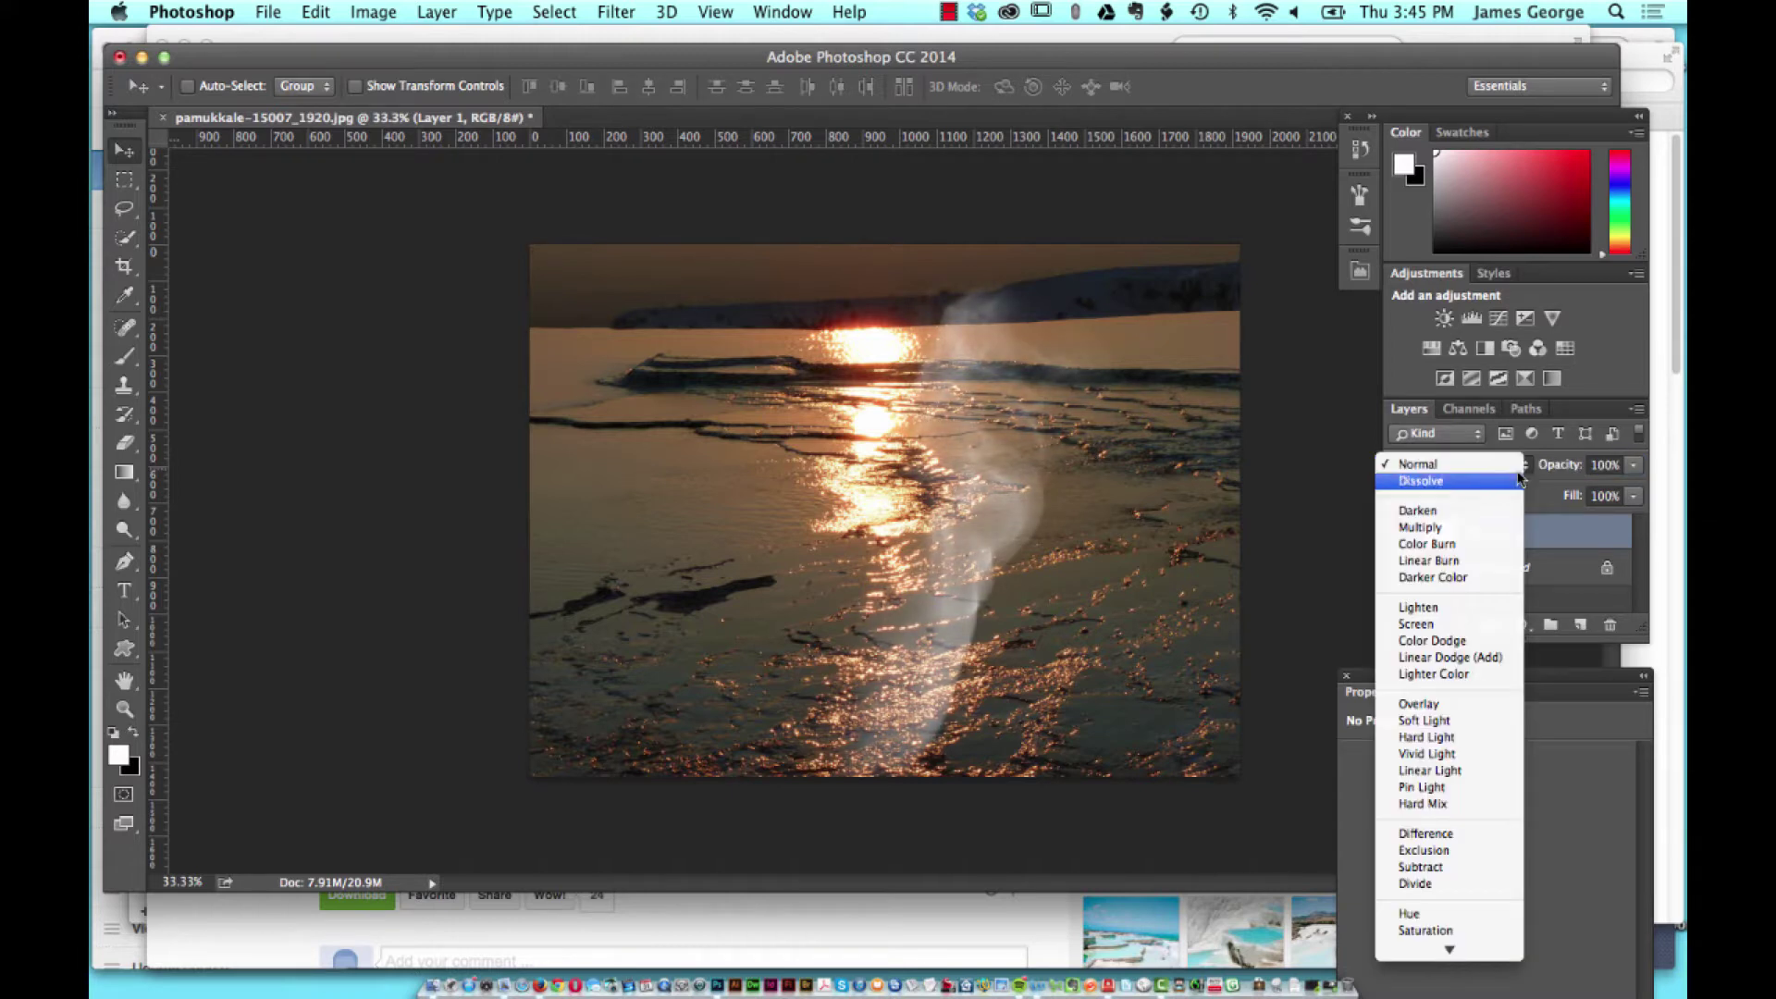
click(1465, 722)
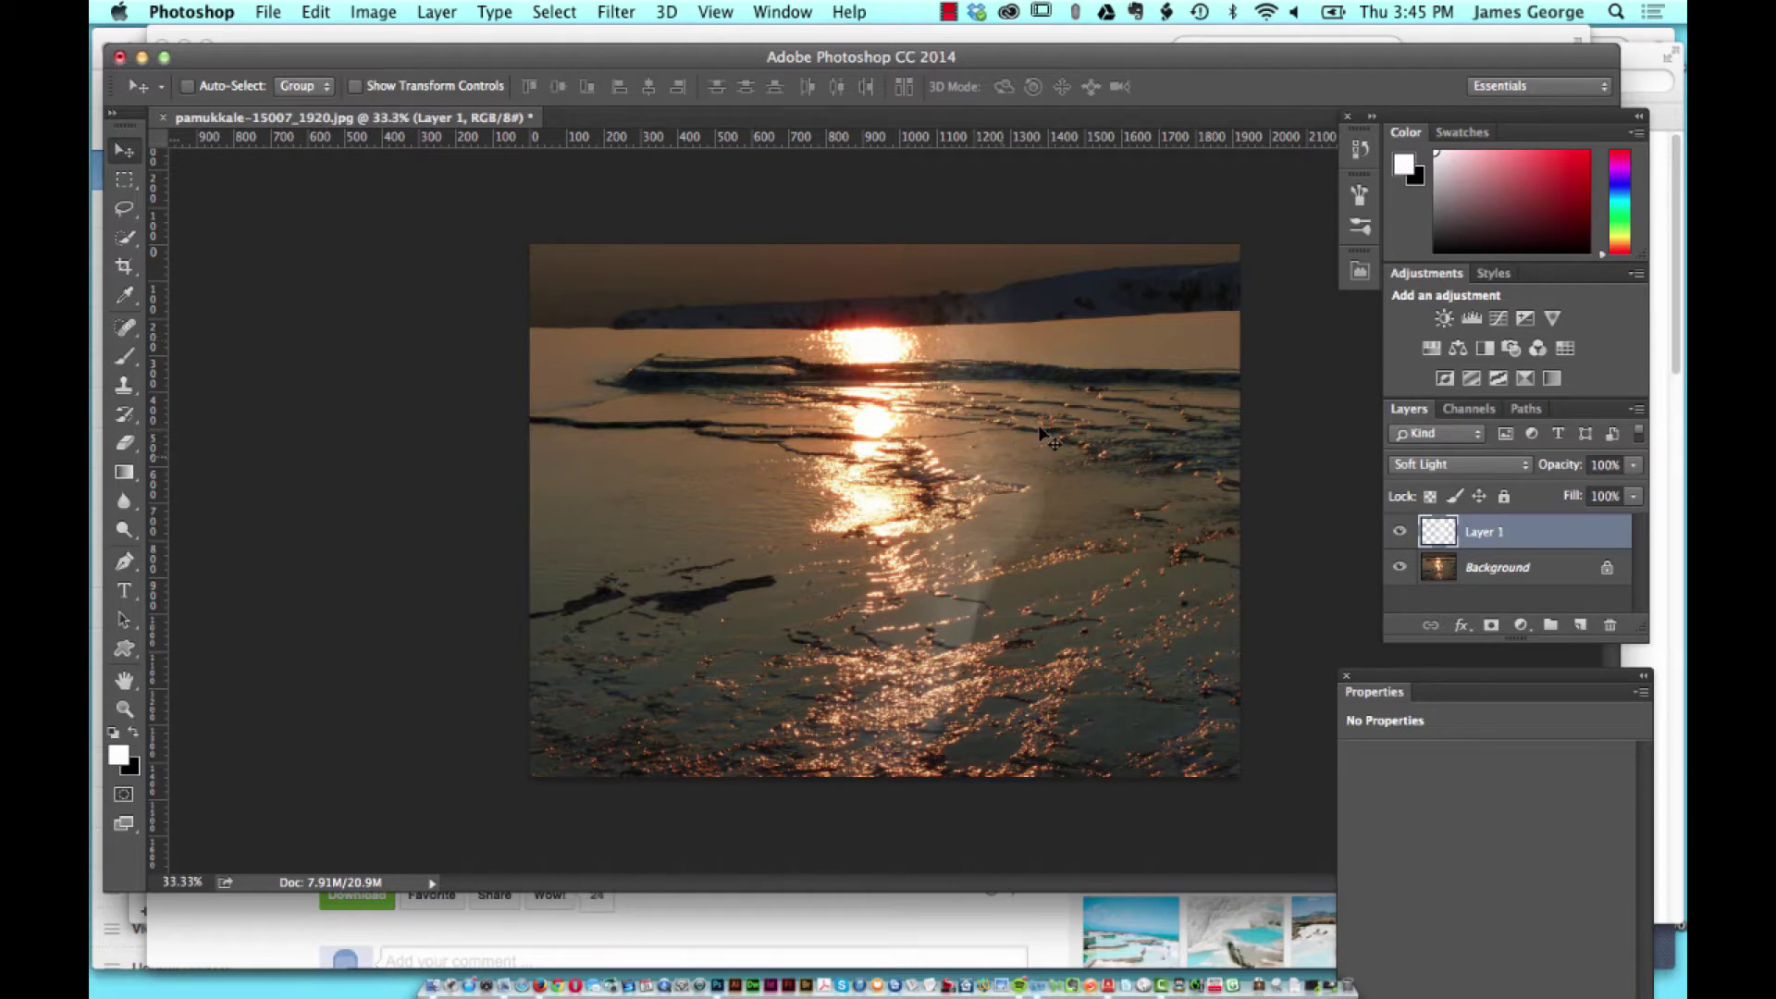
click(1464, 472)
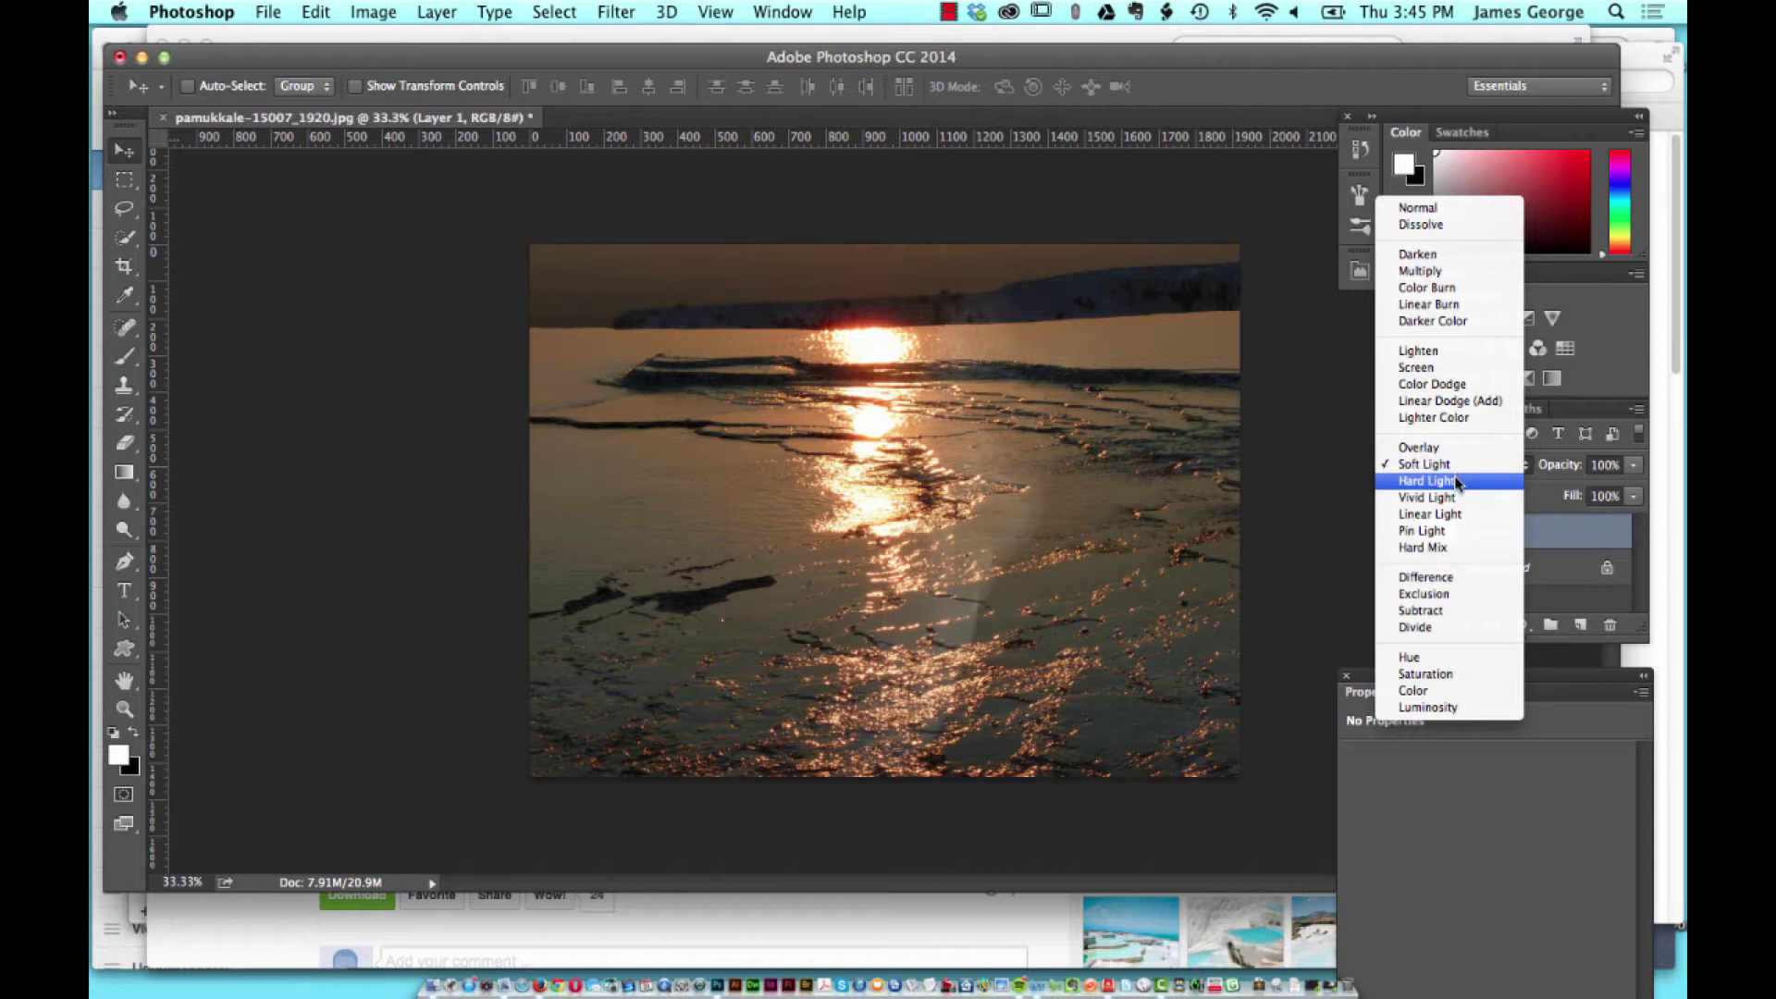
click(1456, 481)
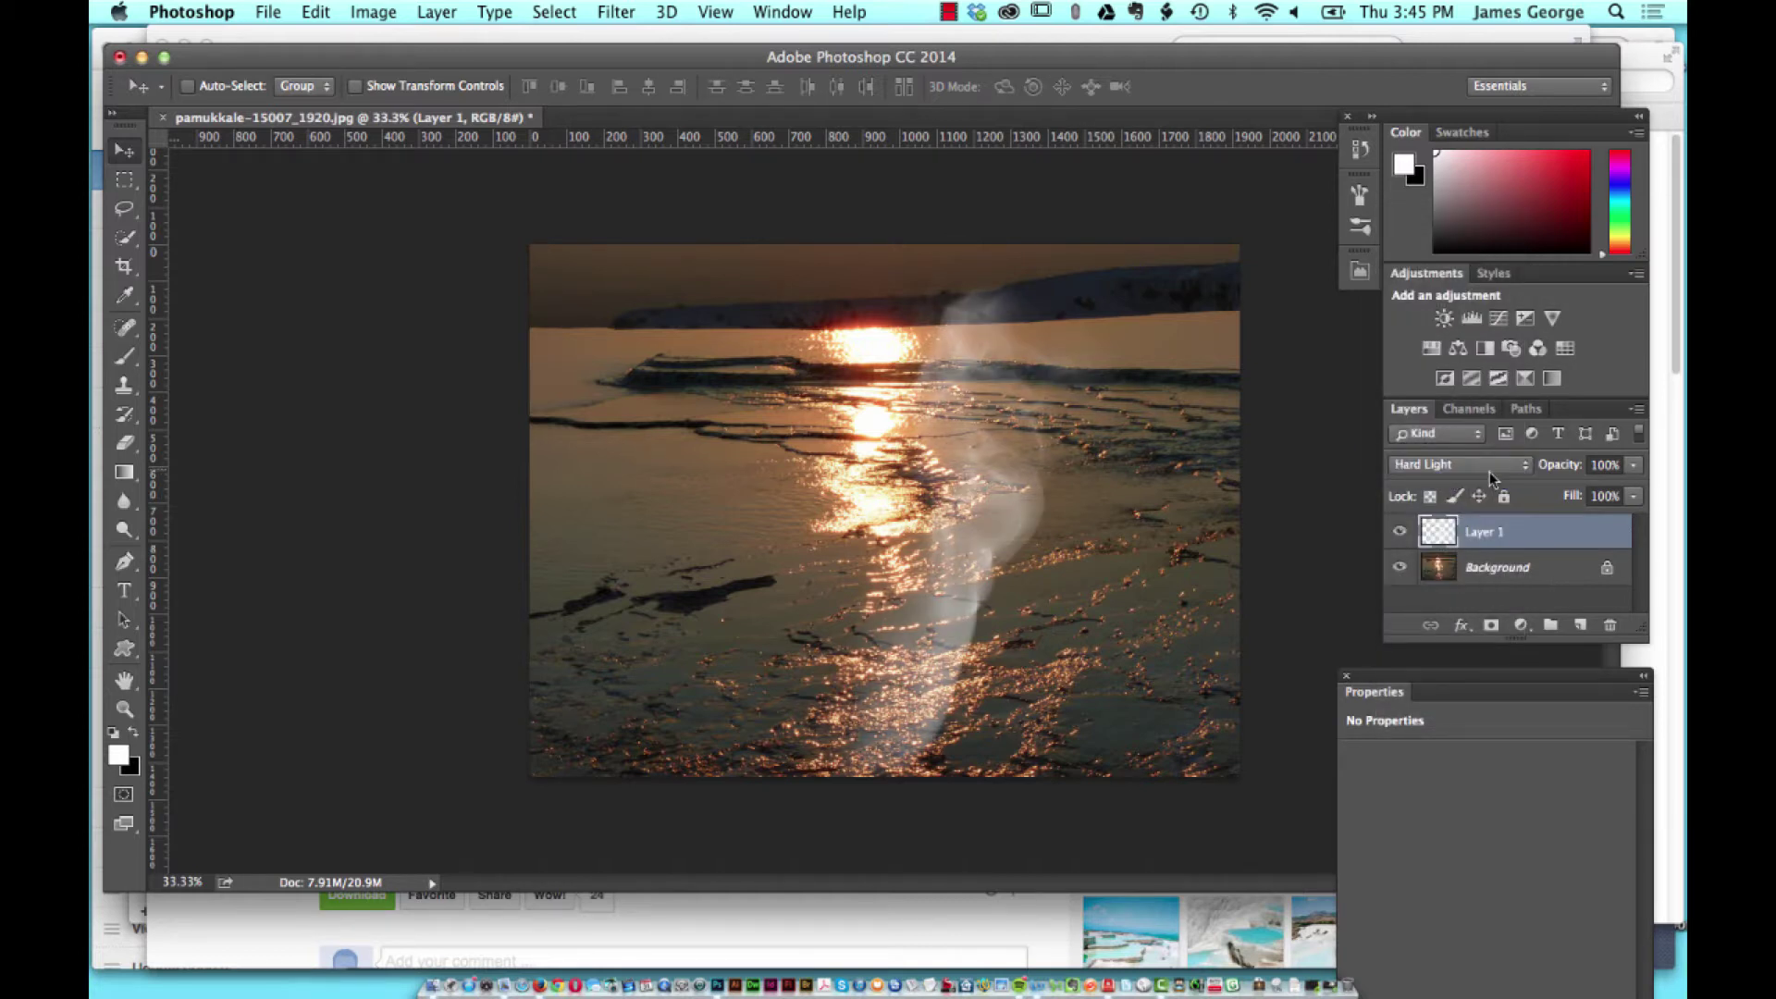
click(1486, 470)
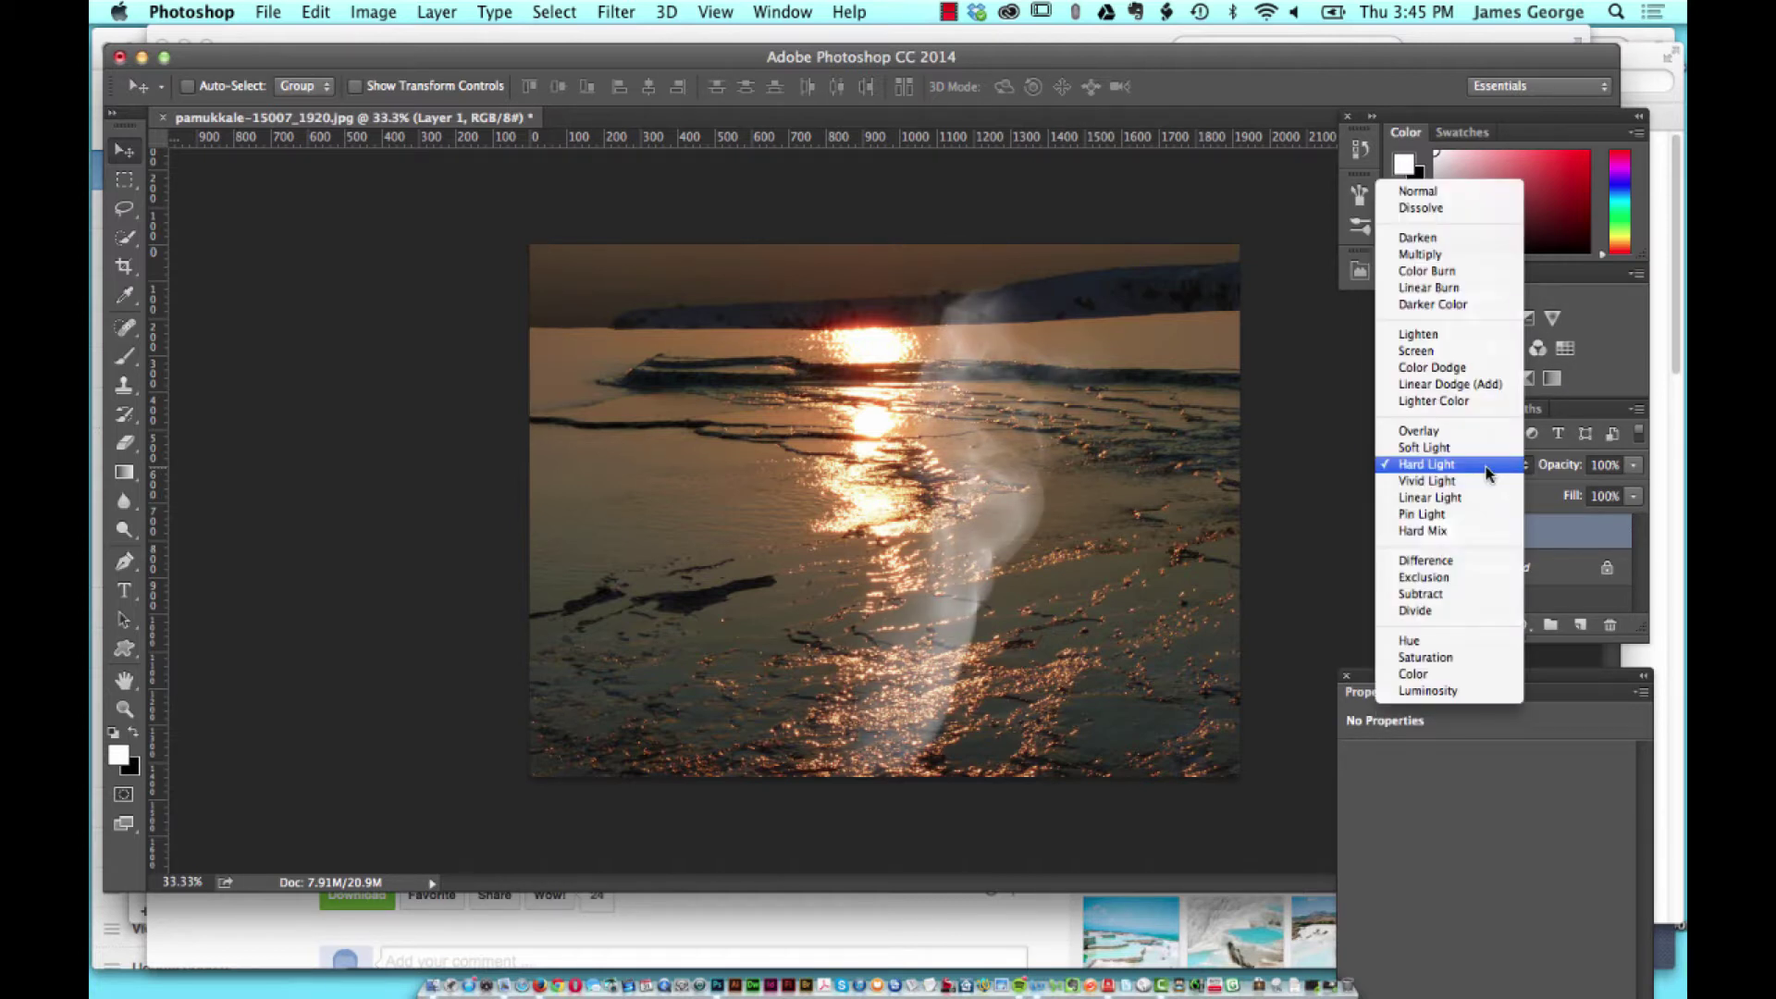
click(1447, 432)
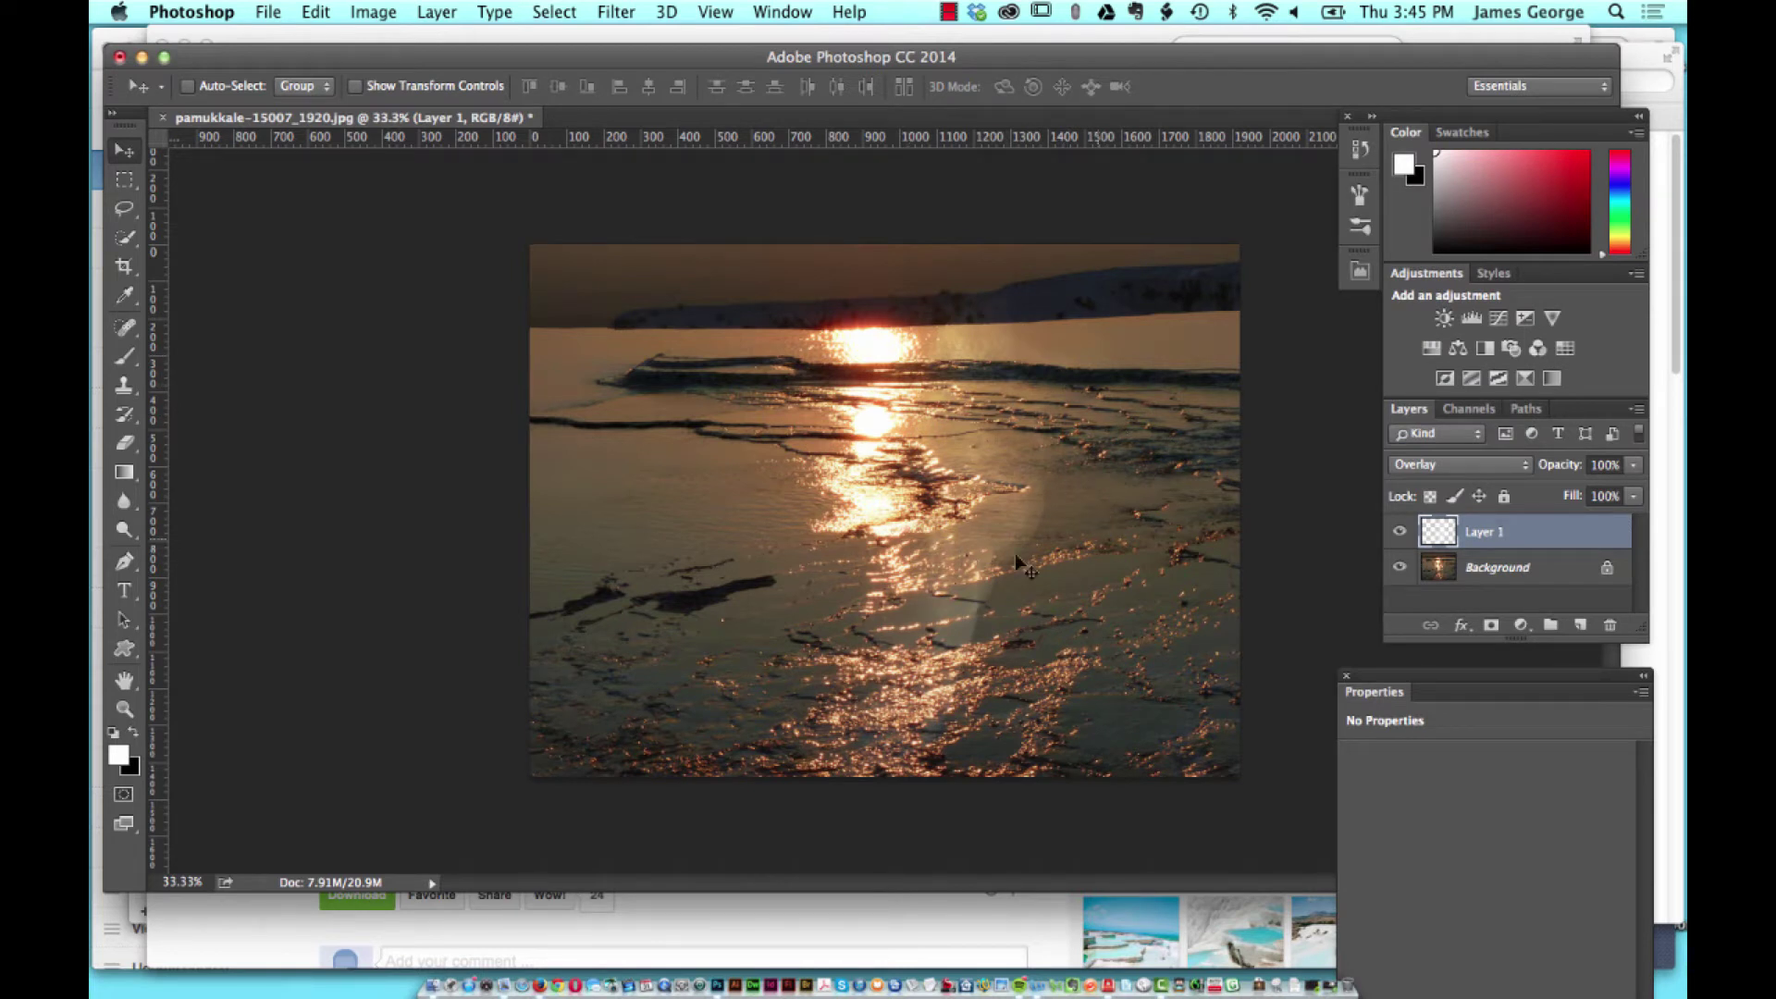
Set Layer 1 to Lighten at 41% opacity and nudge the smoke up and left.
click(1450, 470)
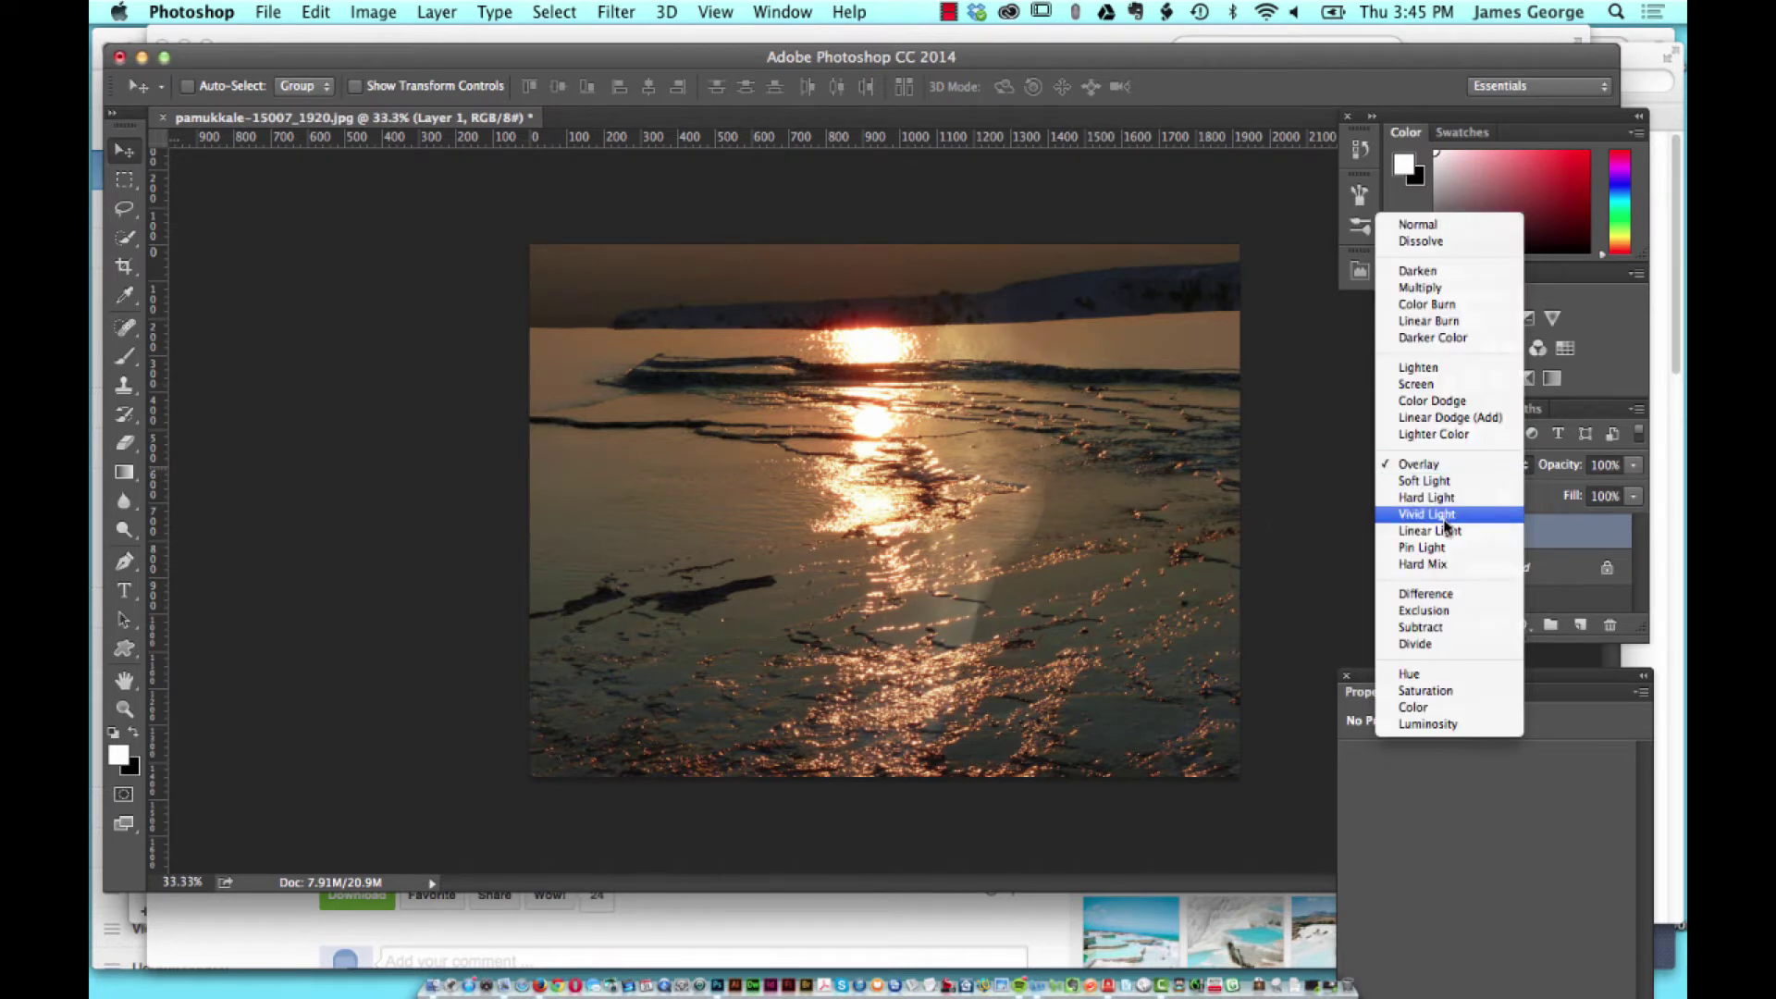
click(1429, 369)
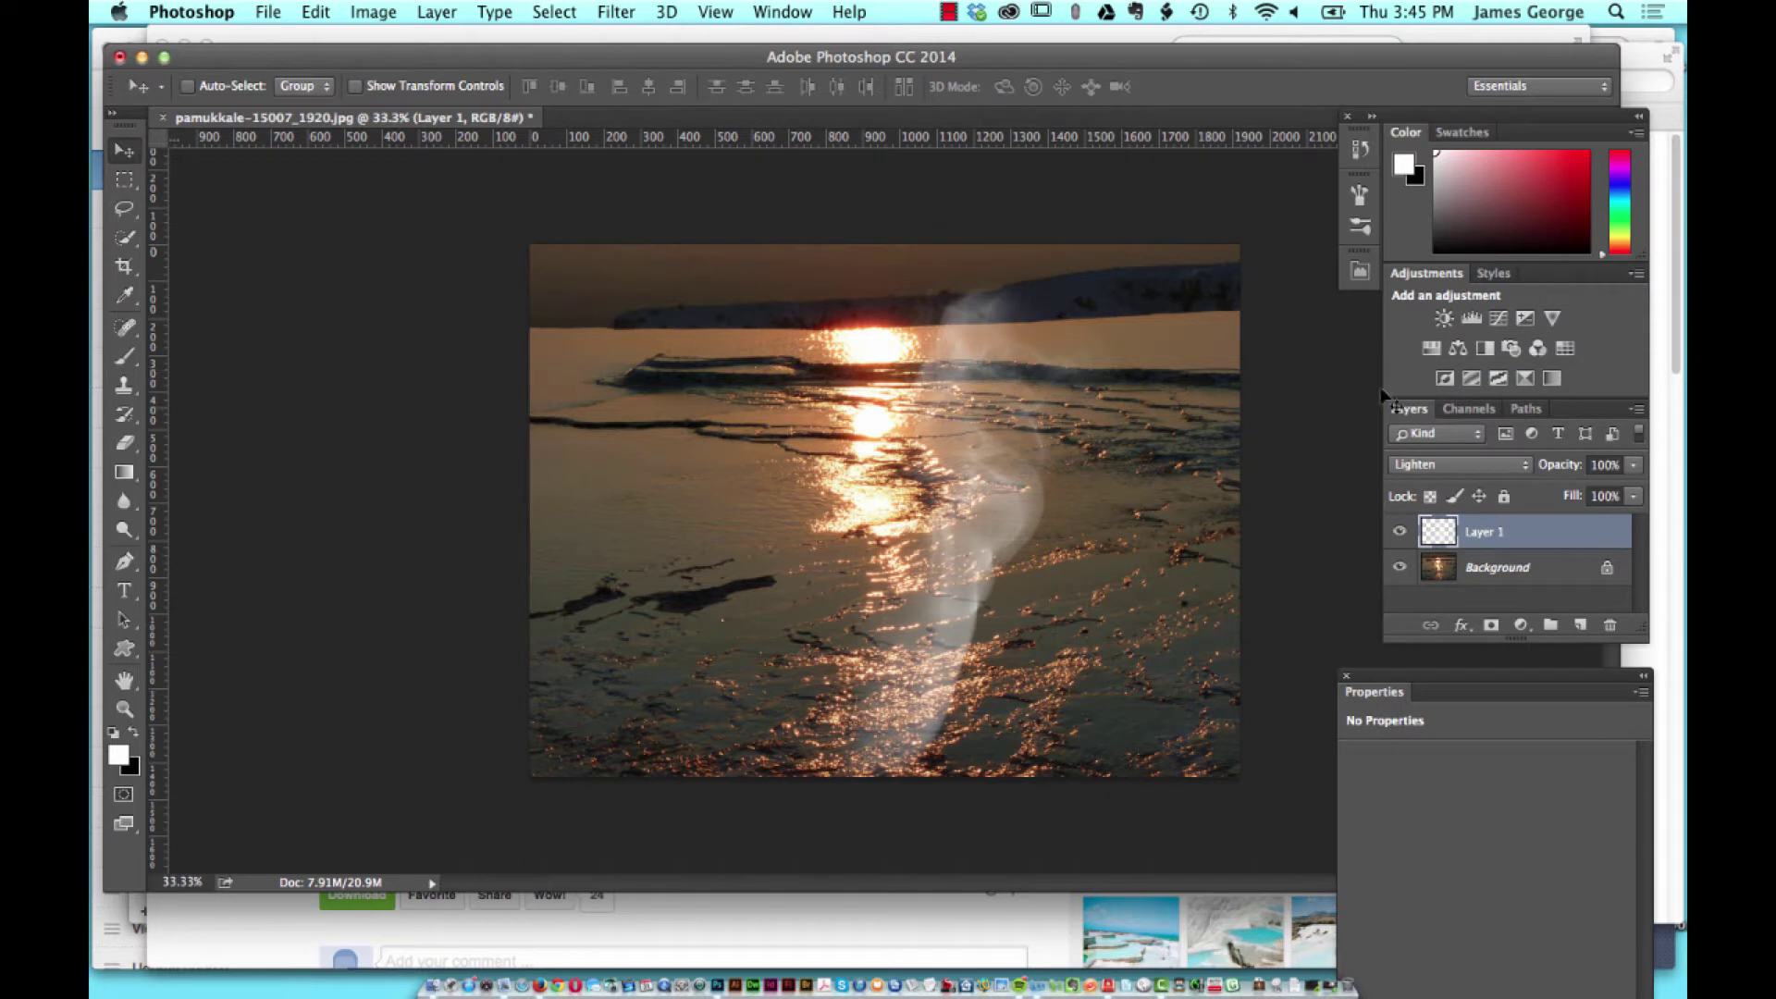
drag(1606, 465, 1504, 473)
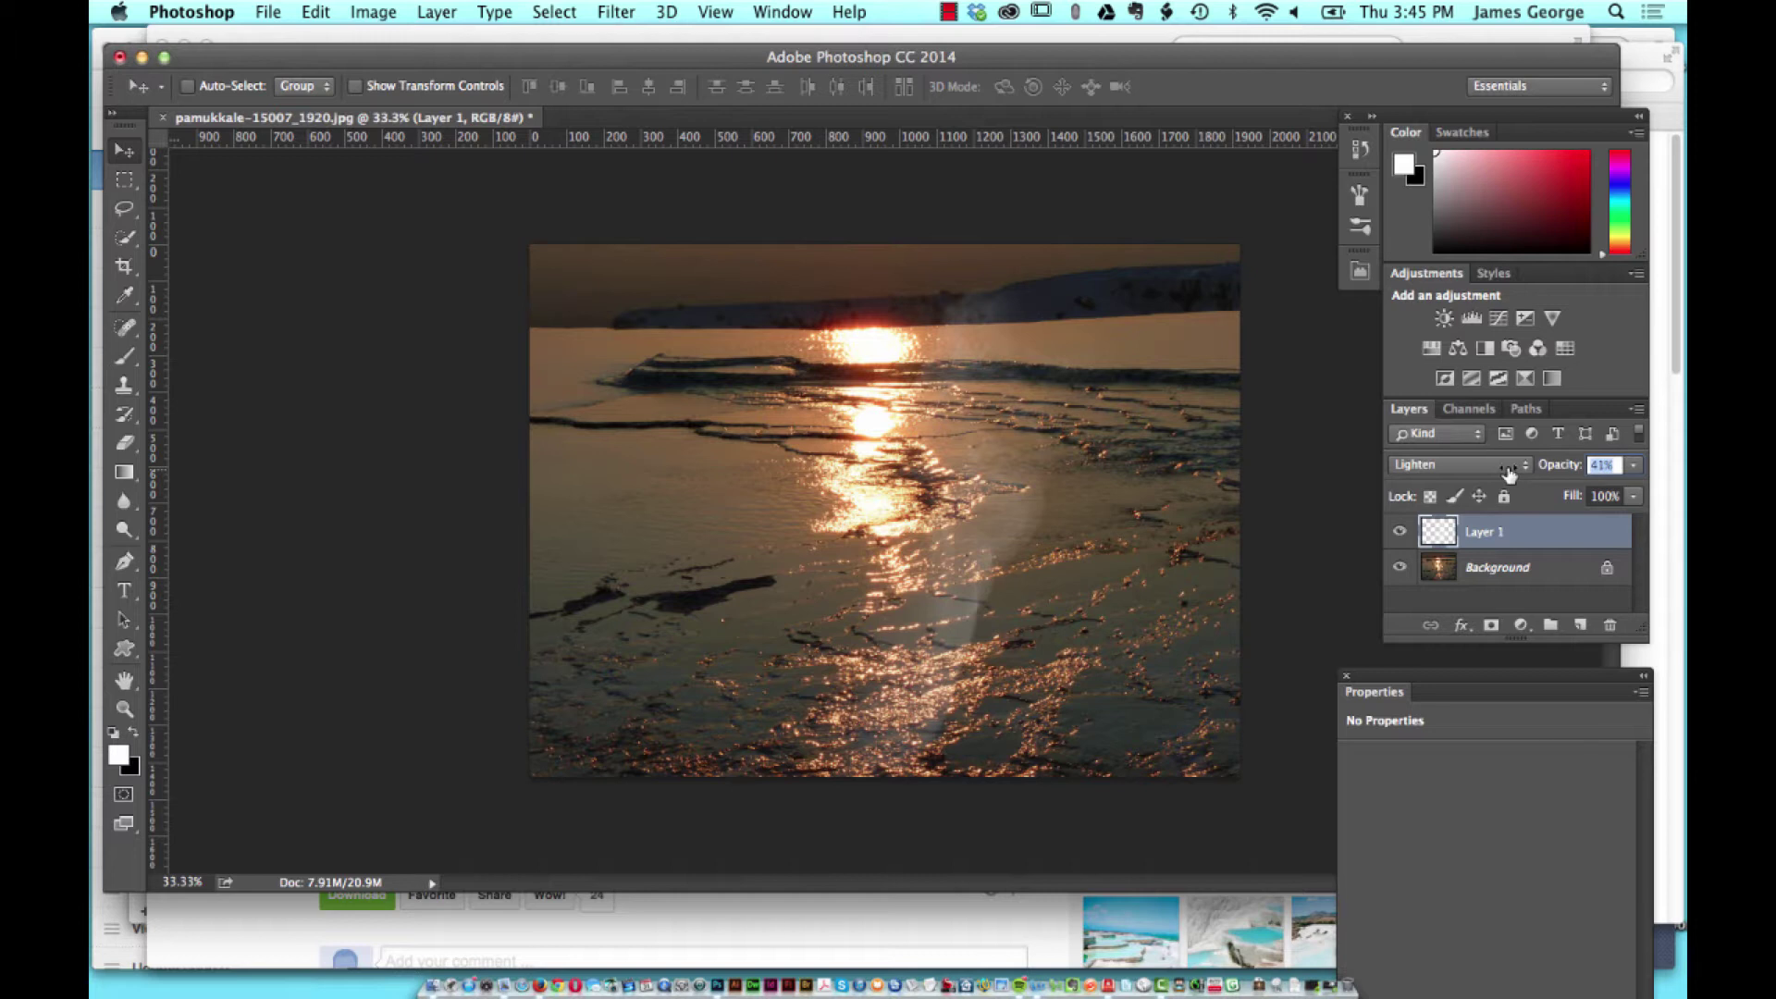
click(942, 520)
mouse_move(1016, 516)
mouse_down()
mouse_move(962, 478)
mouse_move(987, 504)
mouse_move(995, 483)
mouse_move(1009, 511)
mouse_up()
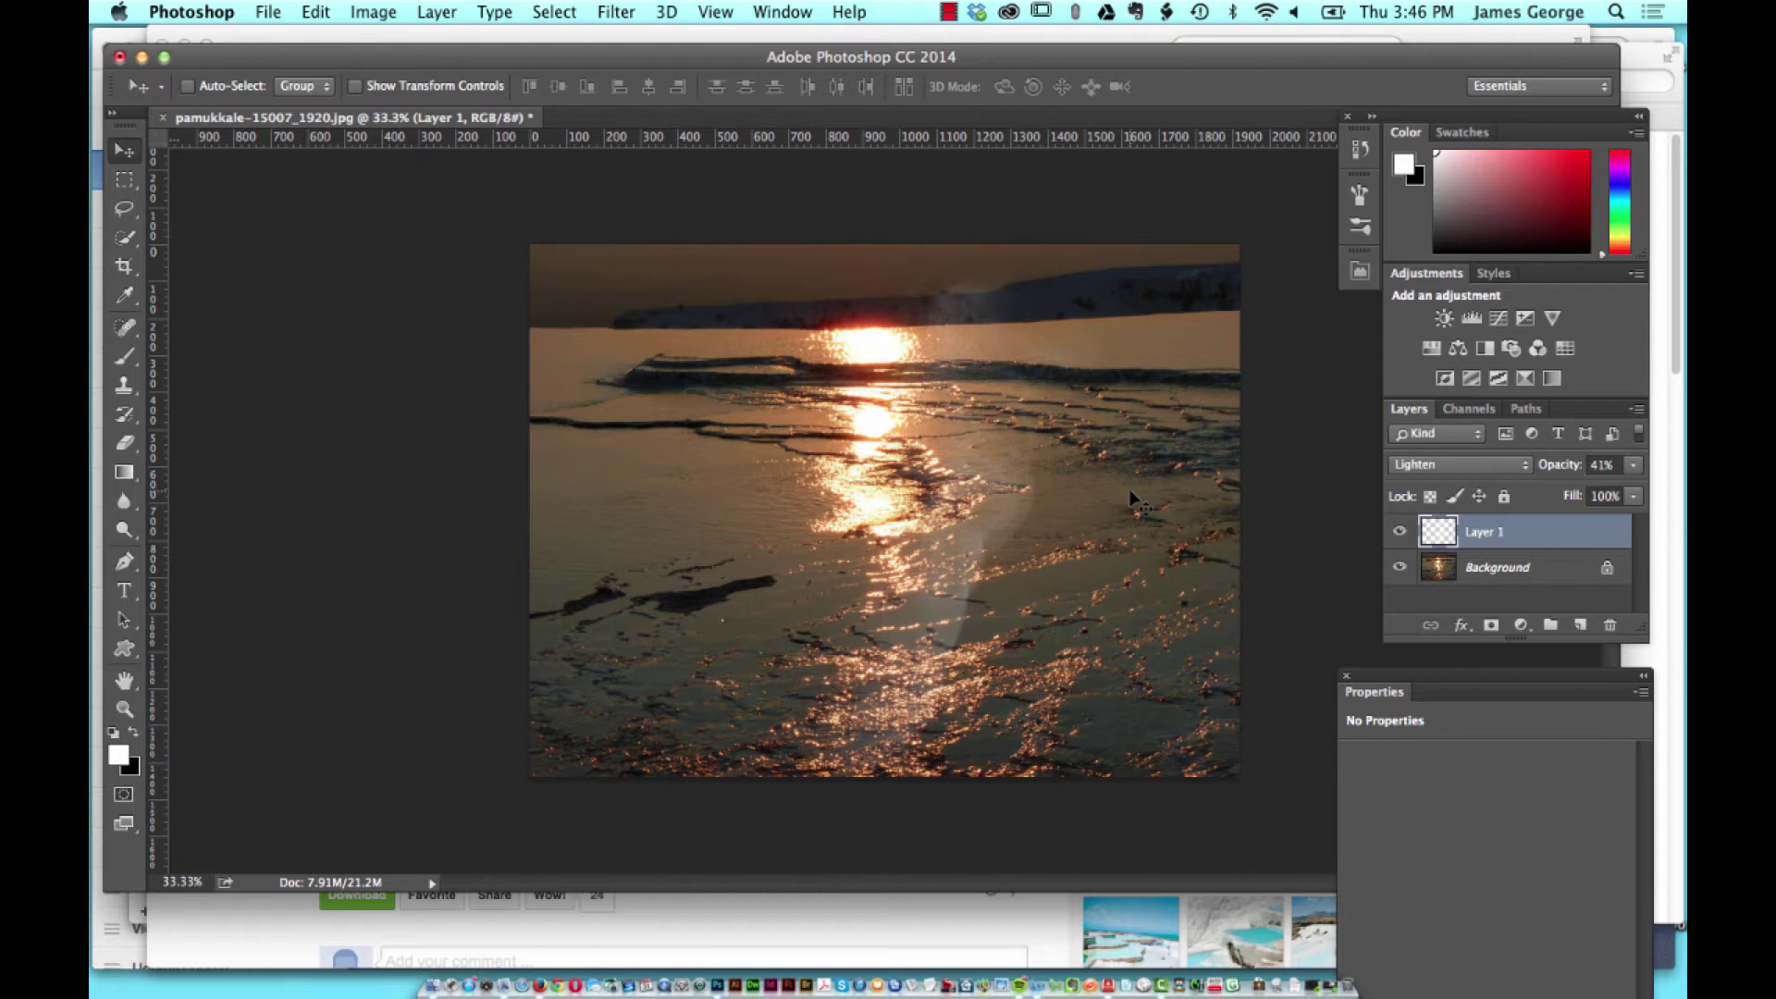
Warp the smoke layer, dragging its bottom-left corner and bottom points so the lower part curves leftward.
key(super)
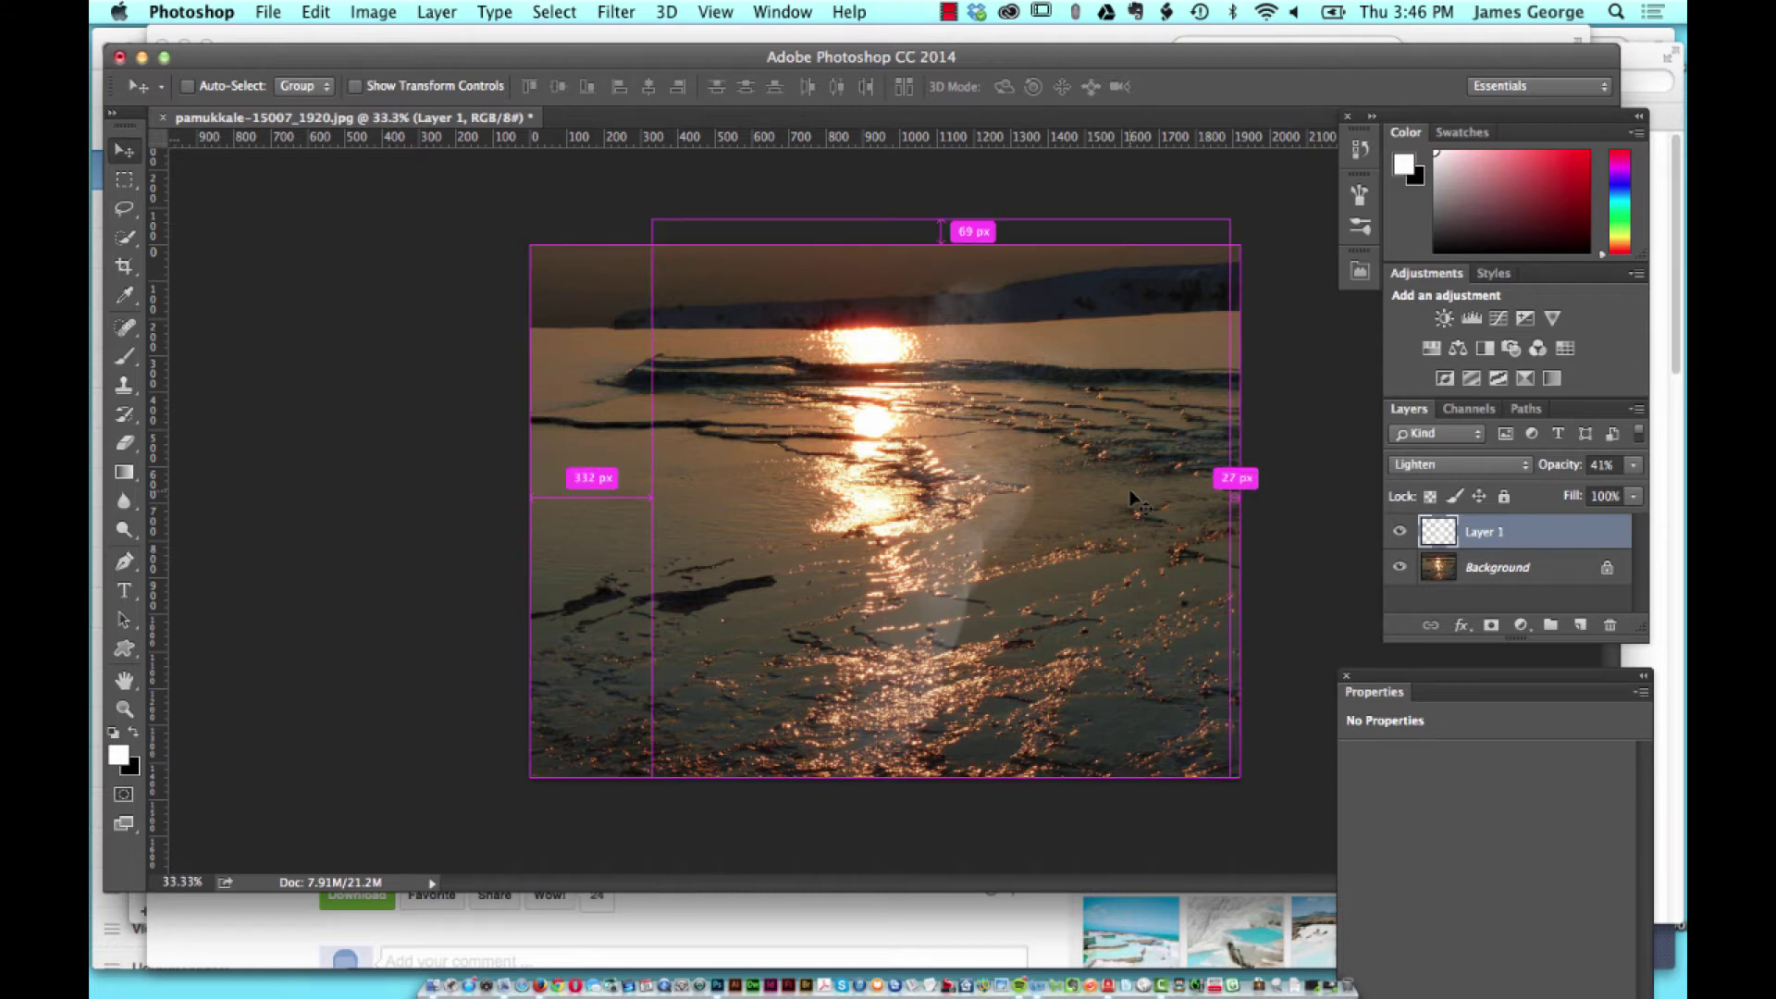
key(super+t)
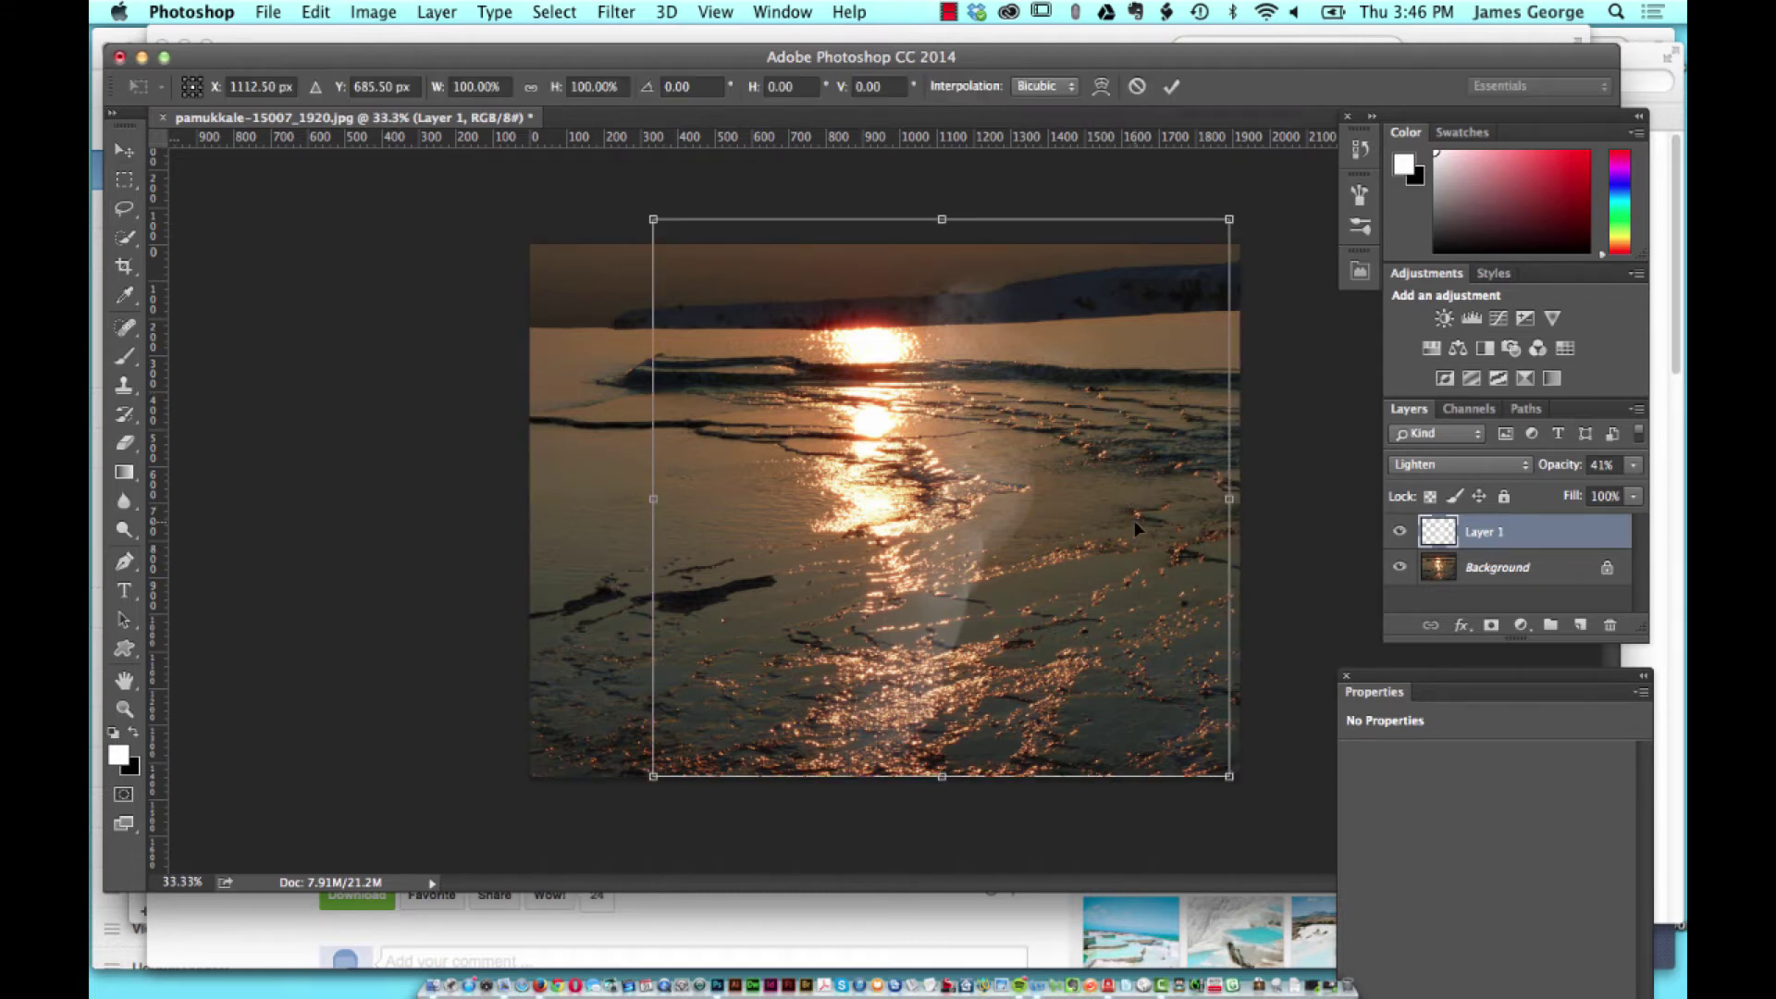
right_click(1038, 392)
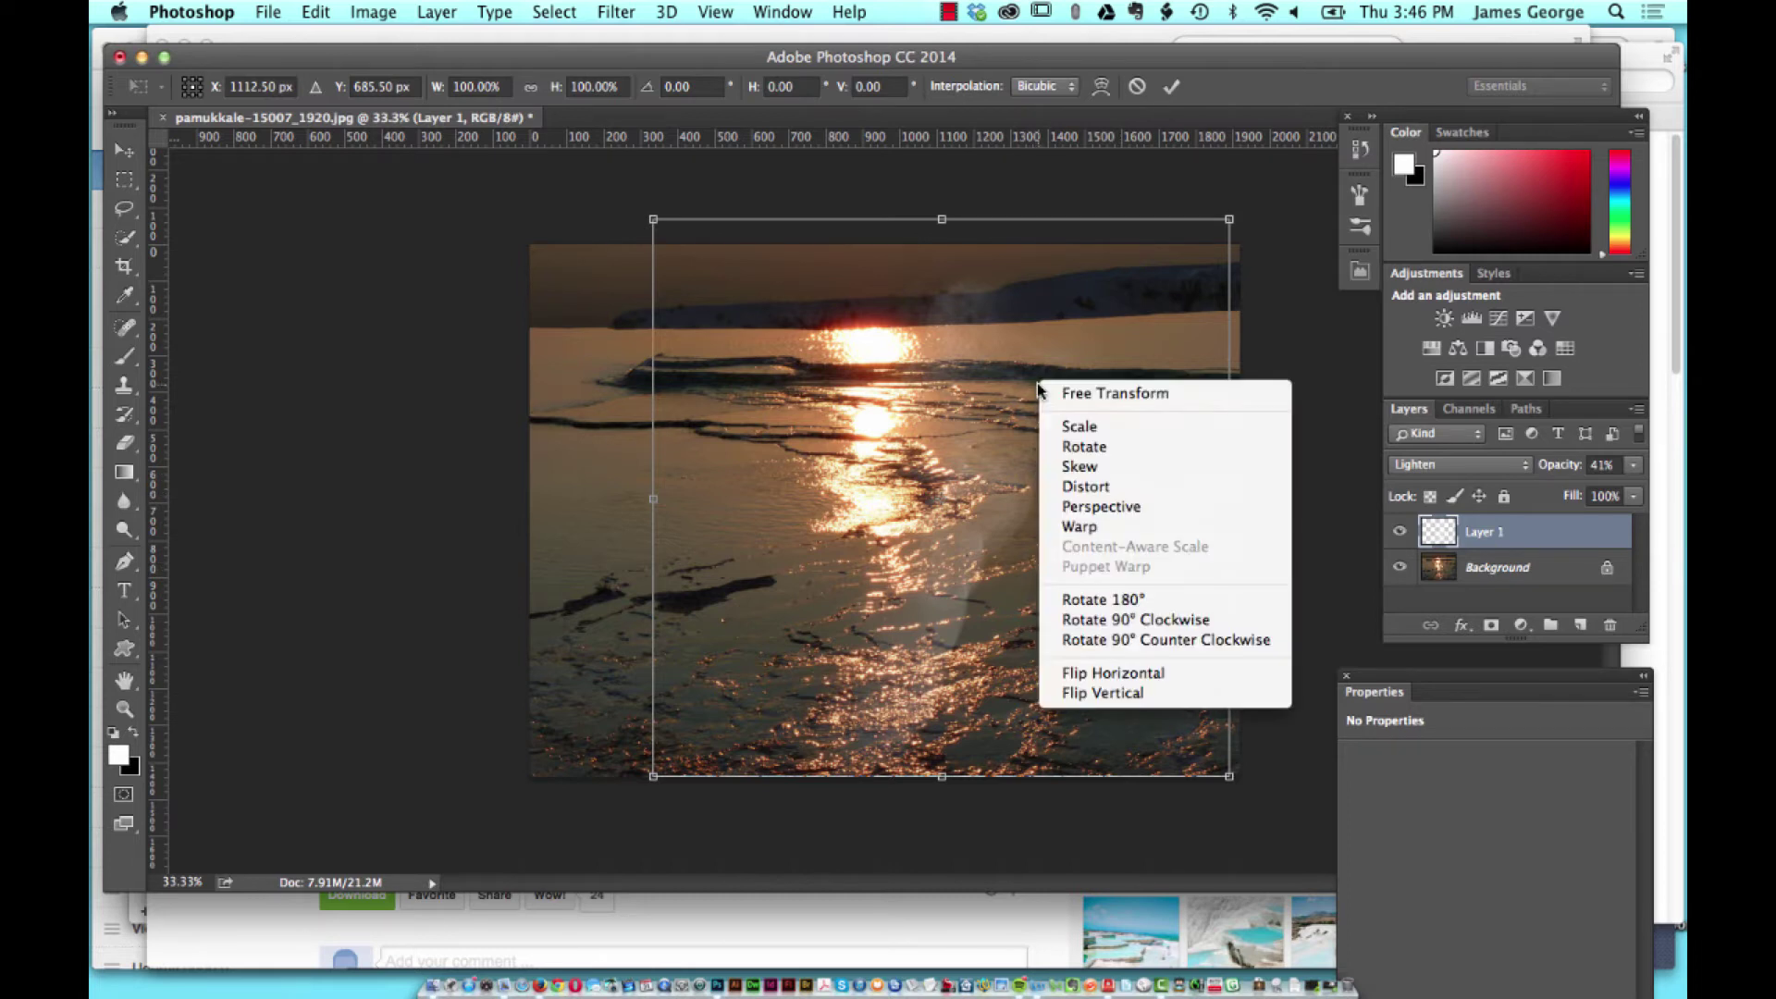
click(1080, 527)
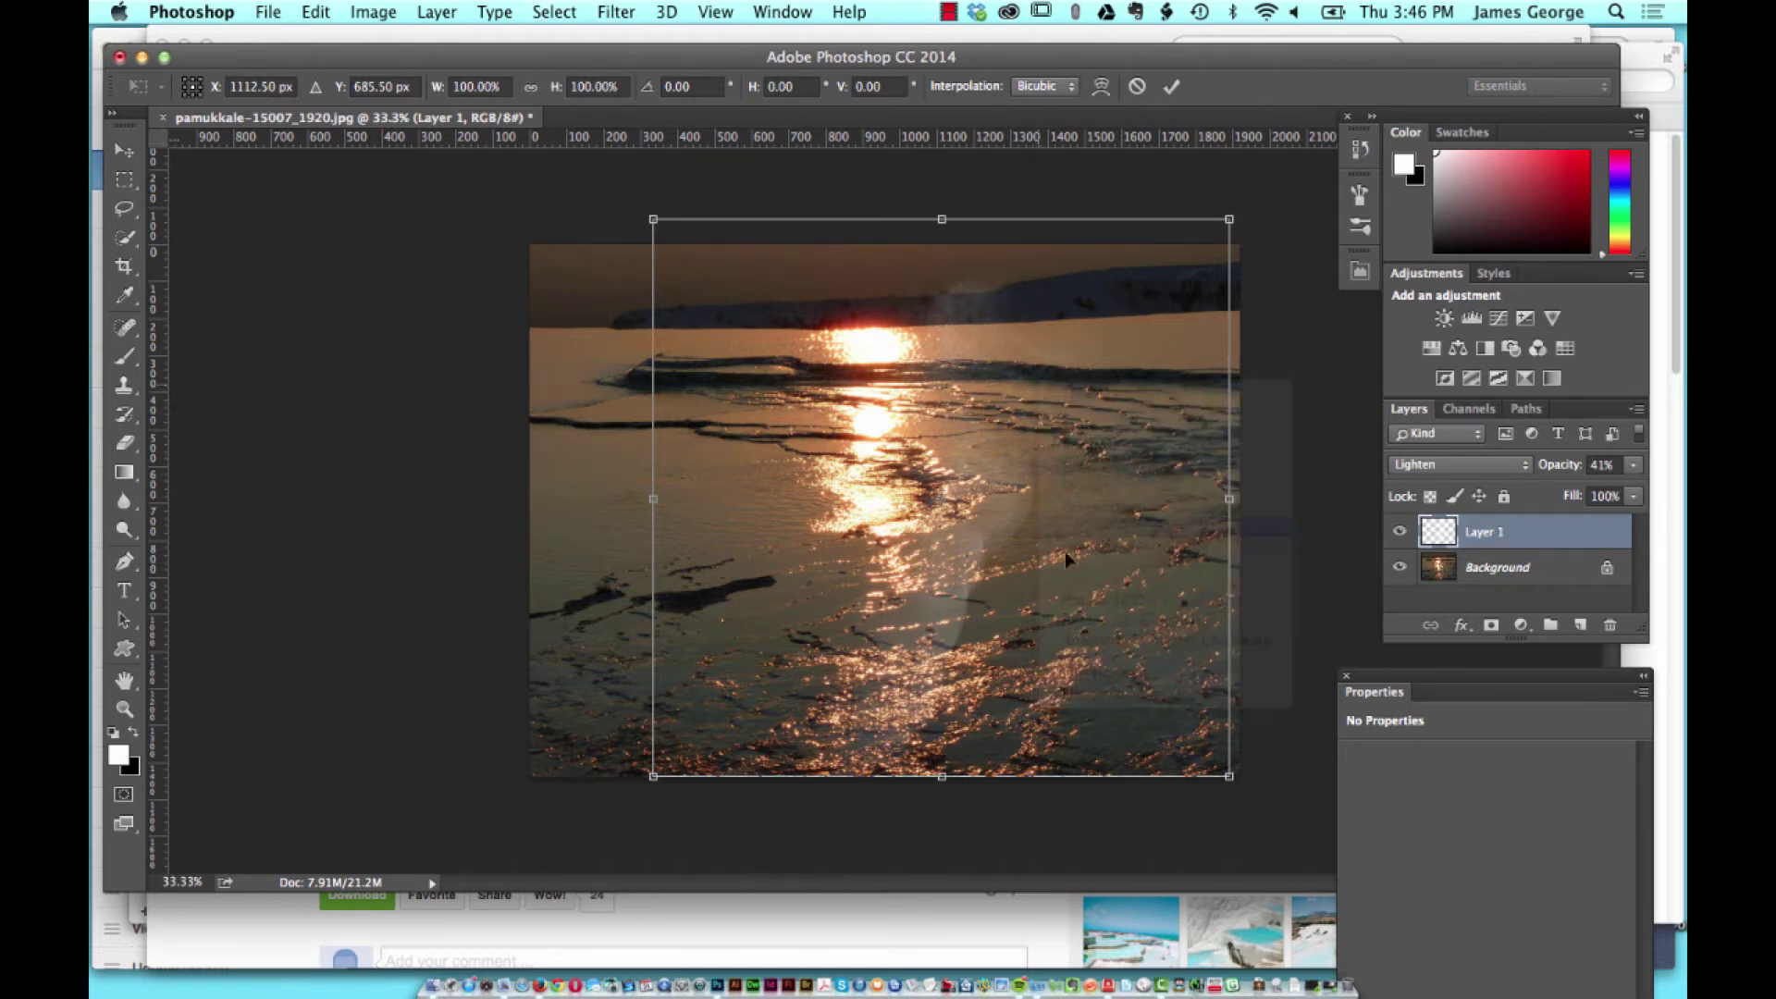
drag(654, 779, 527, 663)
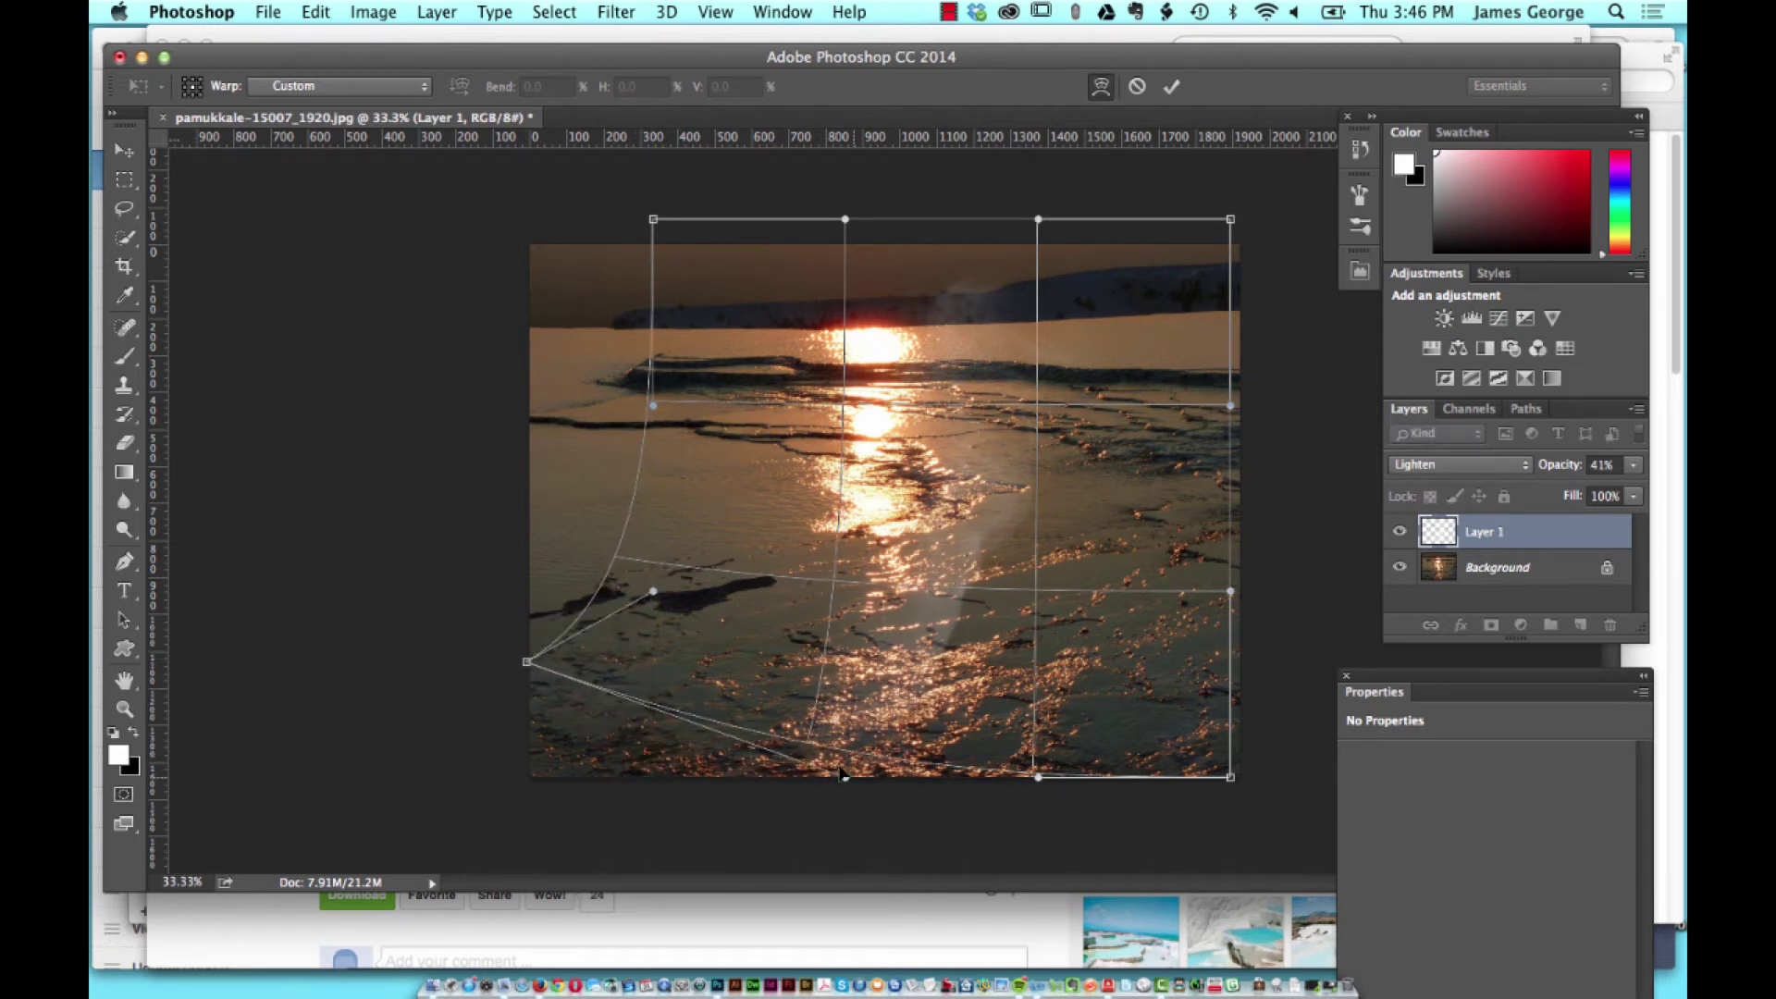
drag(844, 777, 703, 586)
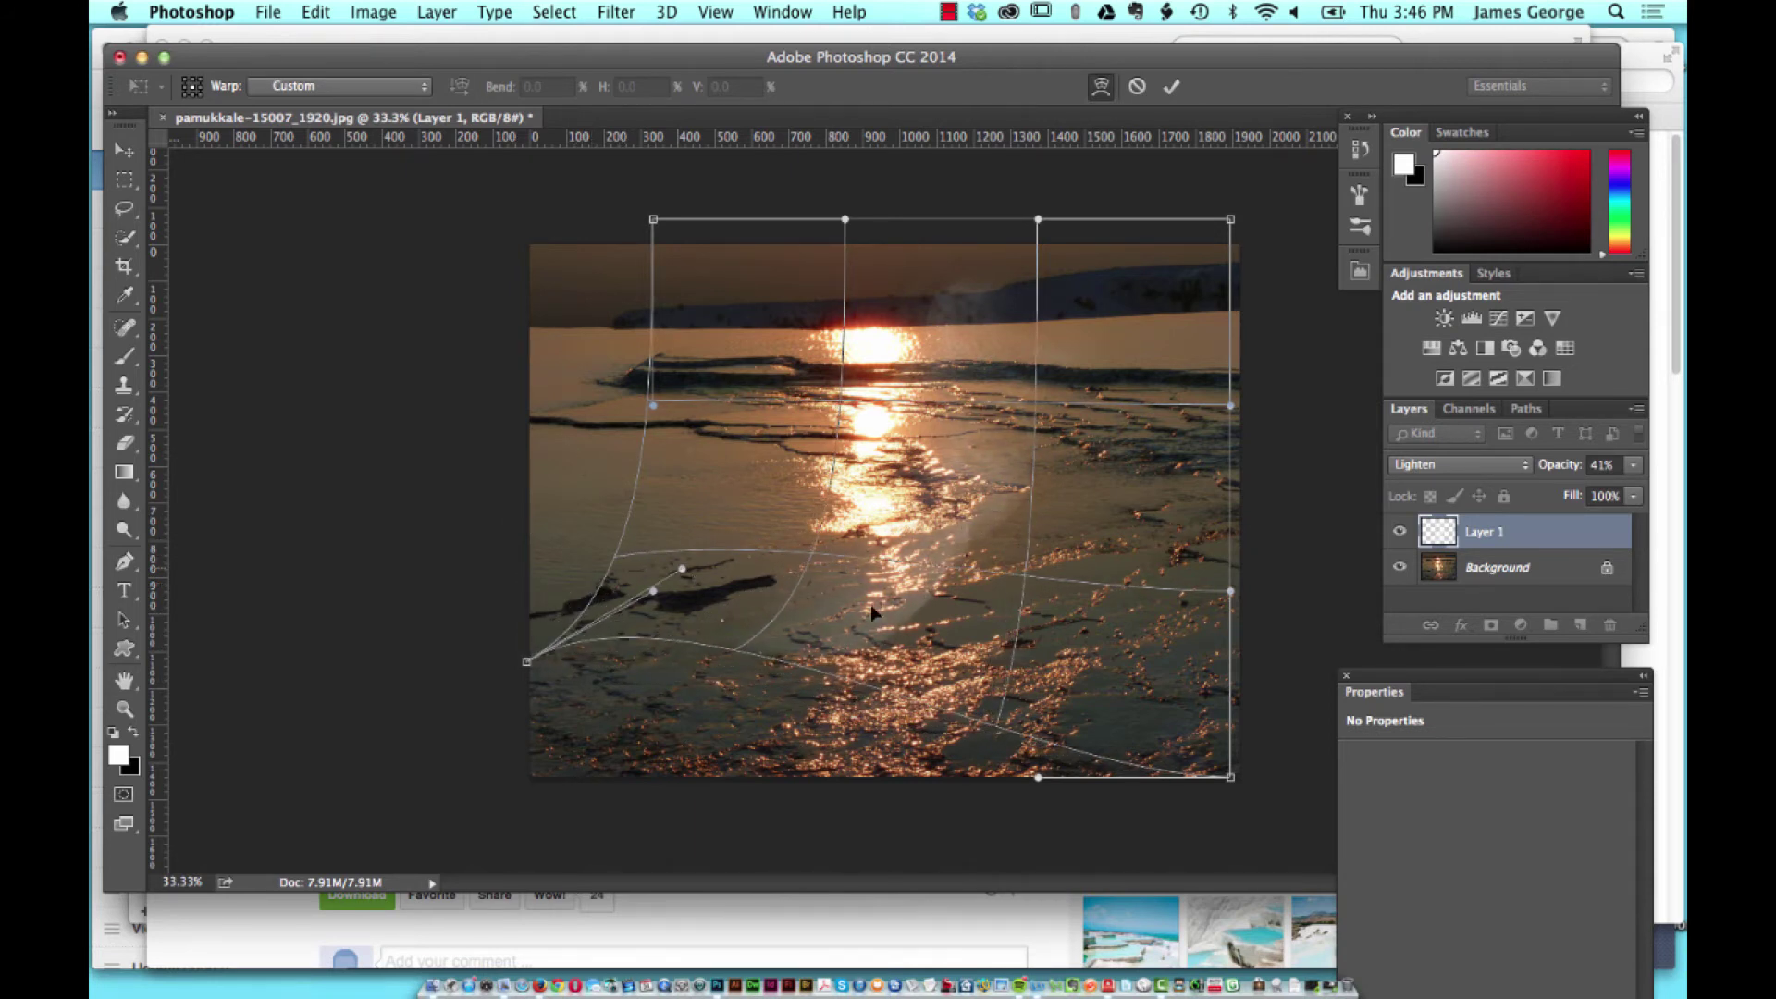
key(Return)
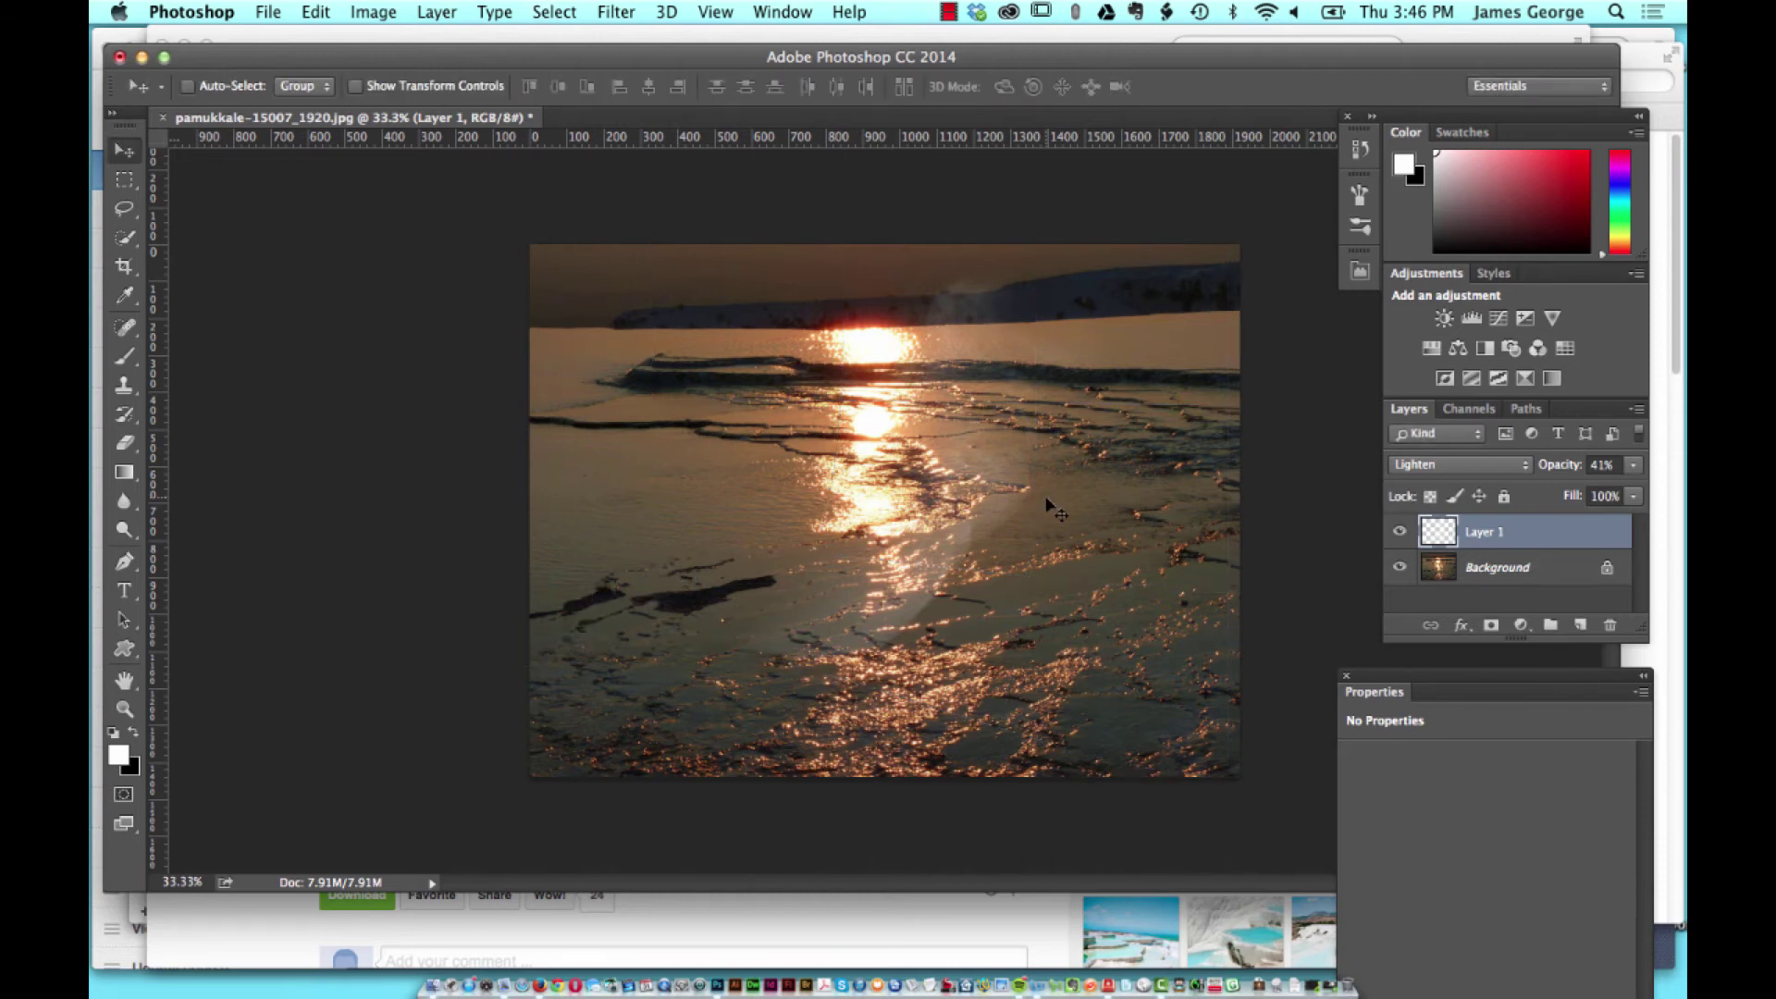